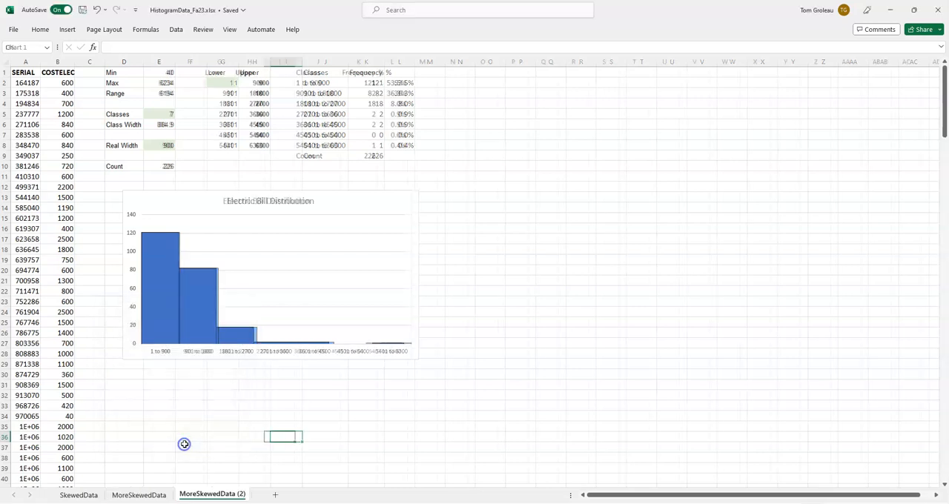
# Step: Delete the histogram chart and clear out columns D through L on the MoreSkewedData (2) sheet
pyautogui.click(301, 214)
pyautogui.press('Delete')
pyautogui.moveTo(107, 60); pyautogui.dragTo(391, 61)
pyautogui.rightClick(392, 61)
pyautogui.click(428, 175)
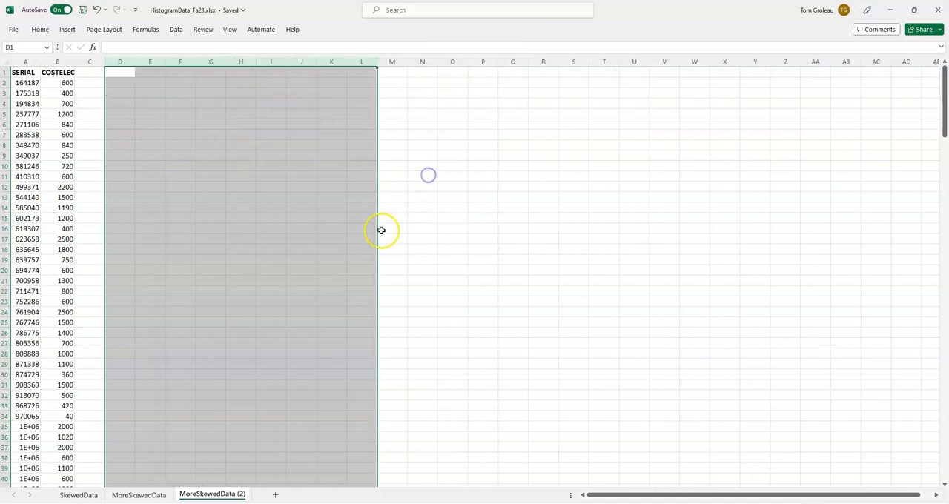
pyautogui.click(370, 229)
# Step: Insert a PivotTable from the SERIAL and COSTELEC data range A1:B227, placed at cell D1 of the existing worksheet
pyautogui.click(67, 208)
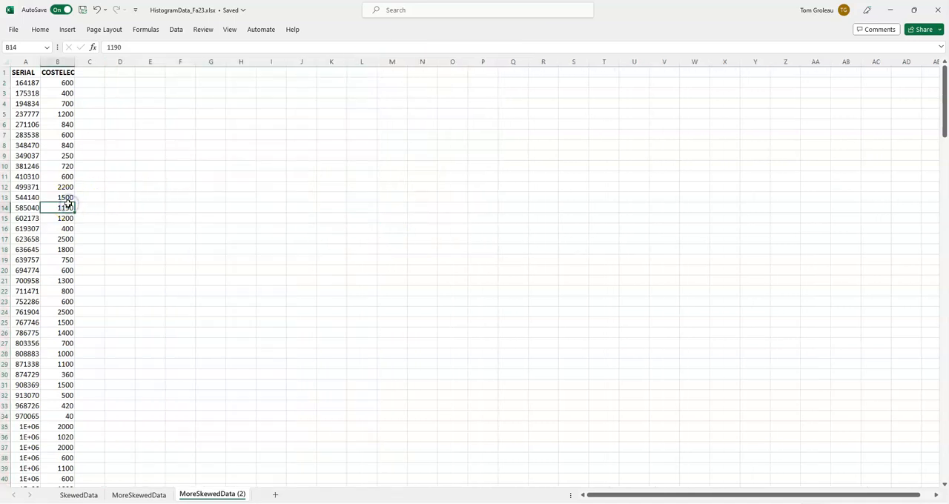
pyautogui.click(67, 29)
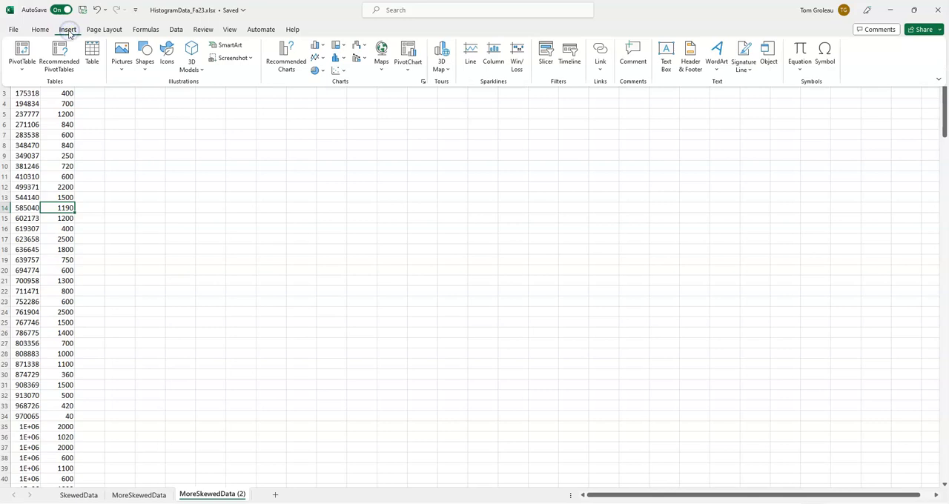
pyautogui.click(21, 47)
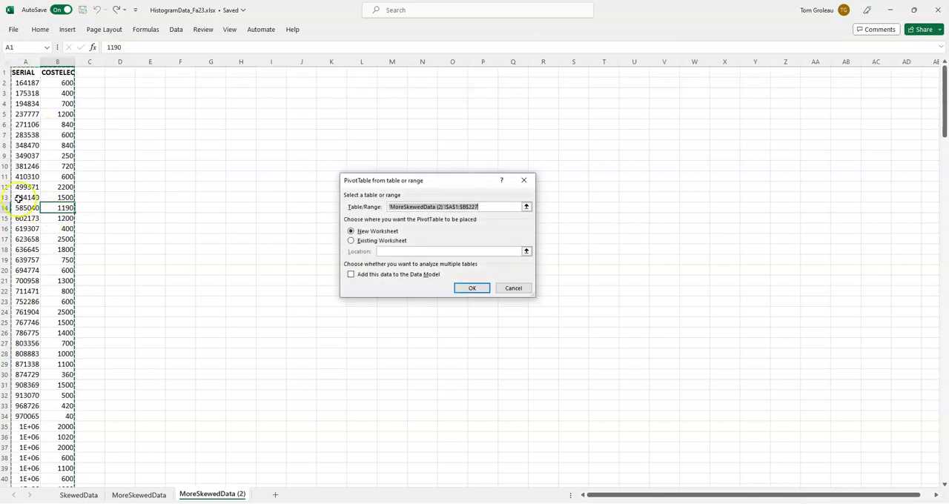
pyautogui.click(354, 241)
pyautogui.click(386, 253)
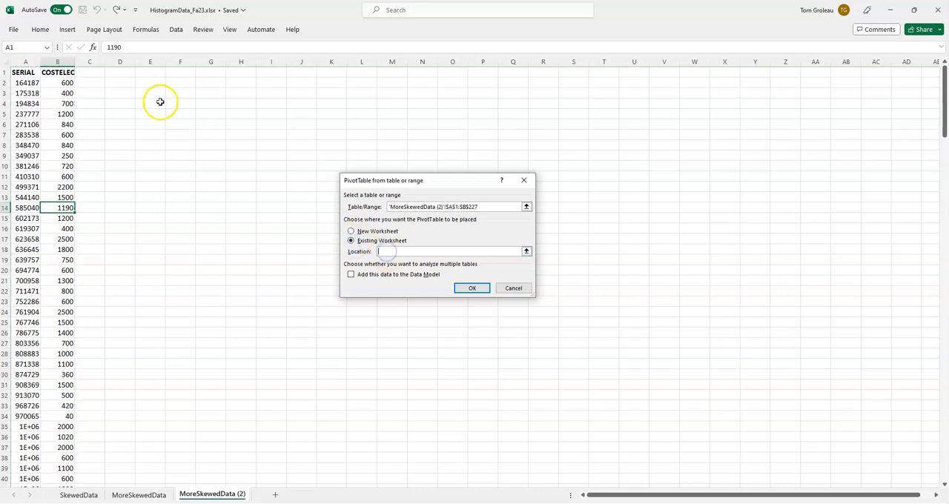
pyautogui.click(127, 74)
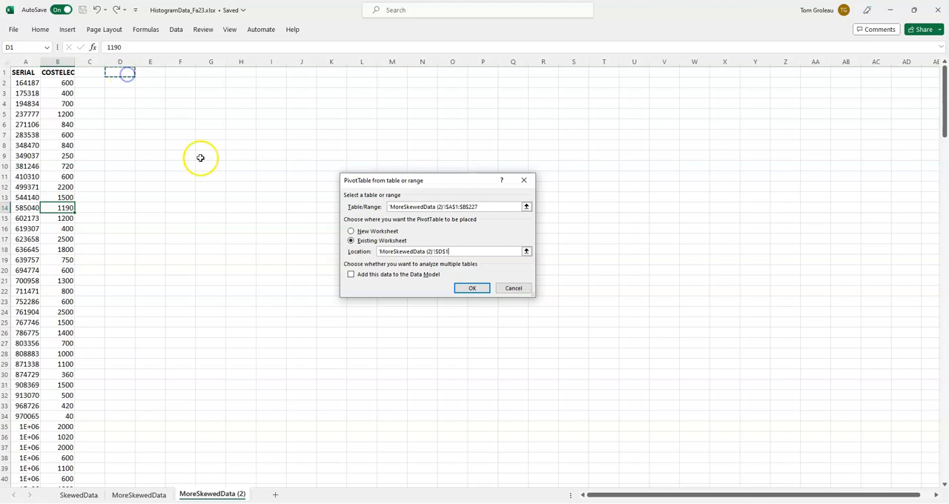
pyautogui.click(475, 289)
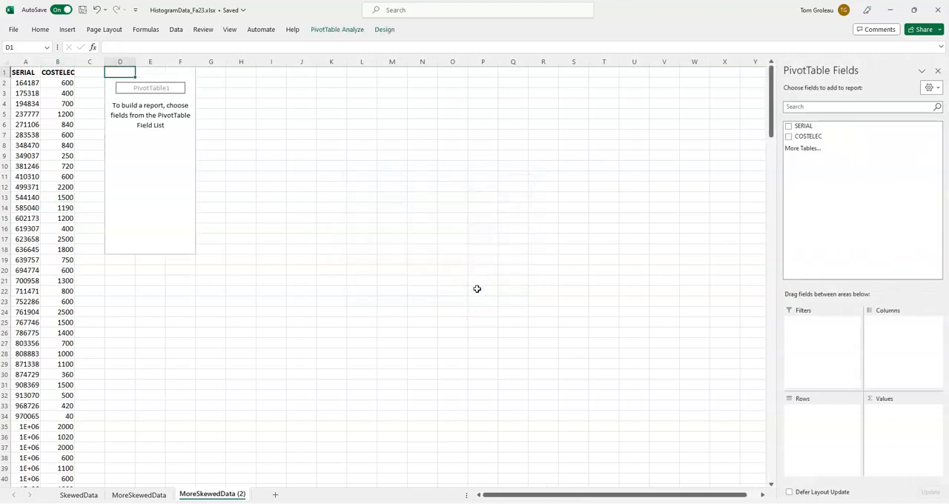
# Step: Add COSTELEC to both the rows and the values of the PivotTable, and summarize the values by Count
pyautogui.moveTo(811, 141); pyautogui.dragTo(828, 425)
pyautogui.moveTo(797, 140); pyautogui.dragTo(902, 421)
pyautogui.click(902, 412)
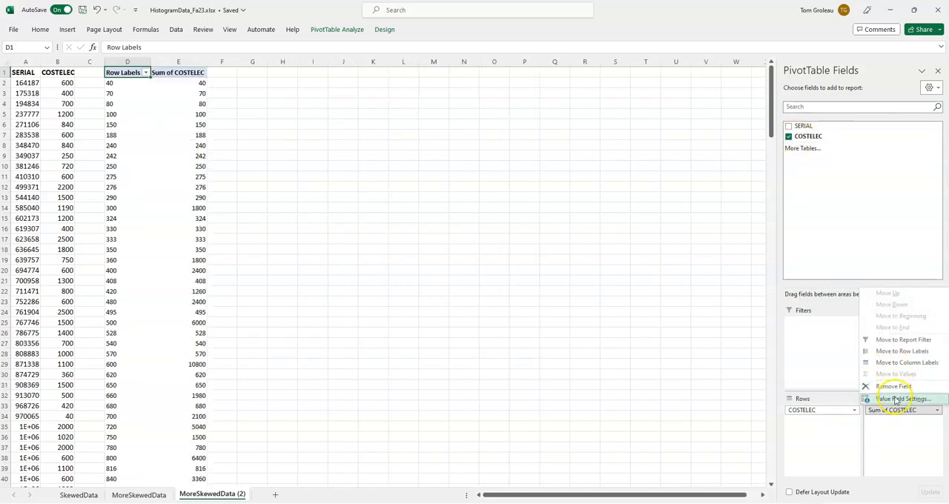
pyautogui.click(897, 399)
pyautogui.click(363, 234)
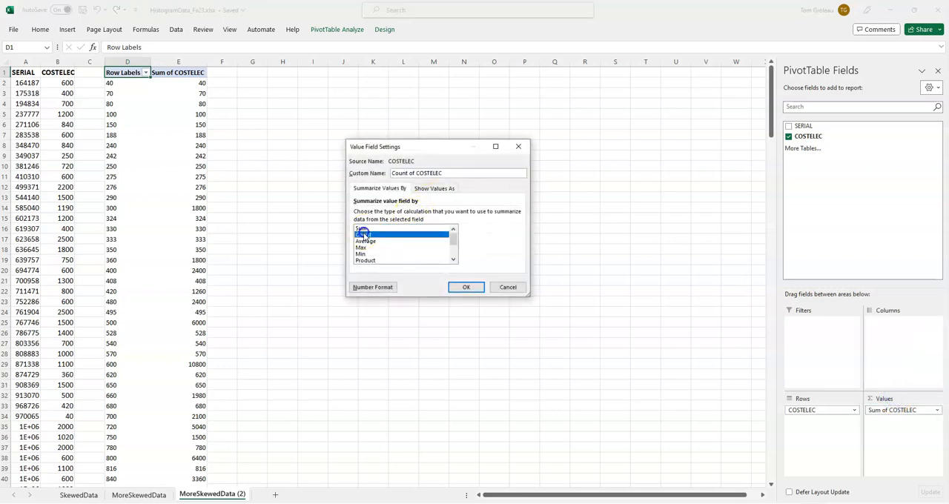
pyautogui.click(463, 287)
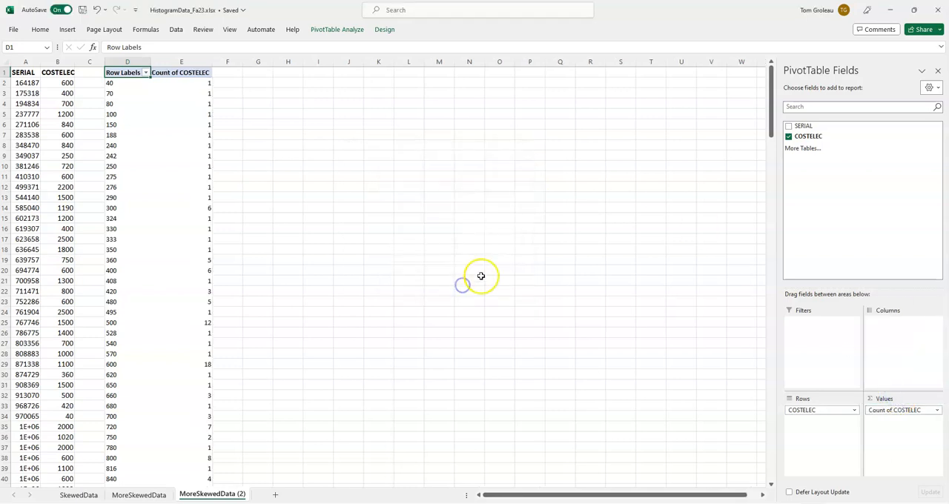
# Step: Group the PivotTable's COSTELEC row labels starting at 0, in intervals of 900
pyautogui.rightClick(112, 156)
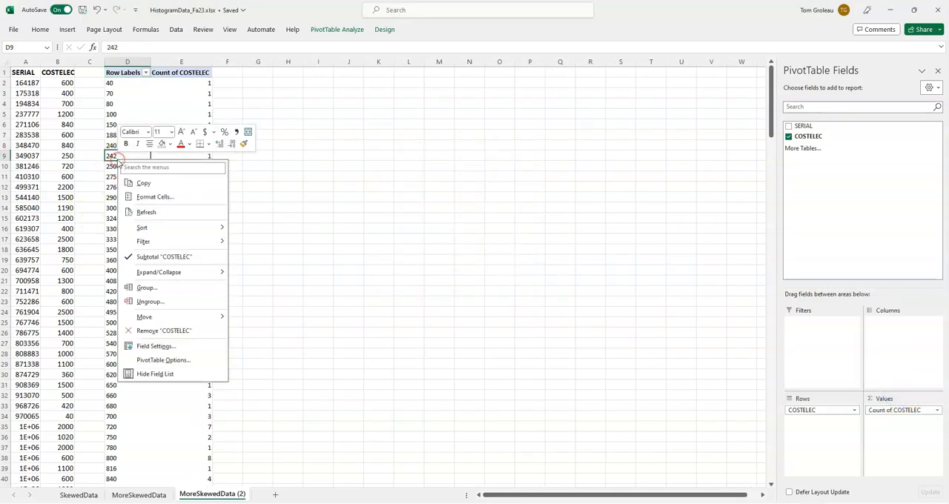
pyautogui.click(152, 289)
pyautogui.moveTo(146, 248); pyautogui.dragTo(317, 152)
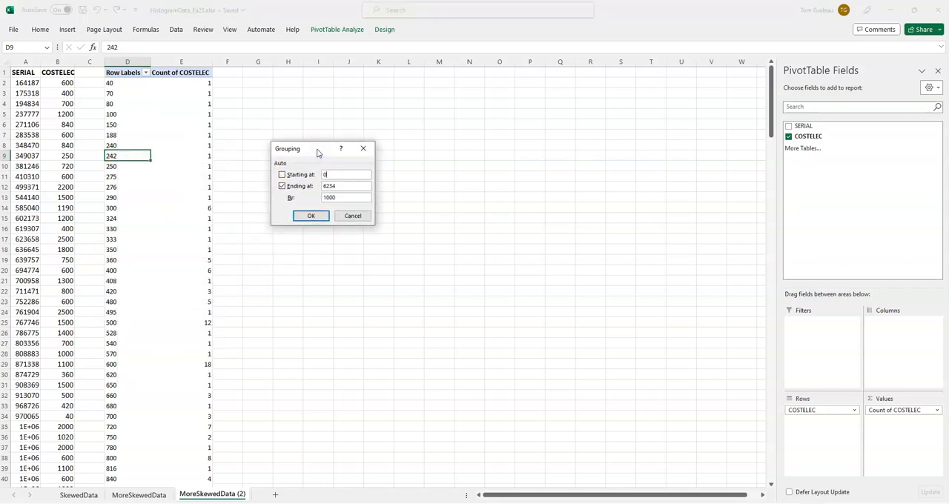
pyautogui.click(334, 197)
pyautogui.click(310, 215)
# Step: Compare the PivotTable's groups and counts with the class width, classes and FREQUENCY results on the MoreSkewedData sheet
pyautogui.click(134, 495)
pyautogui.click(156, 146)
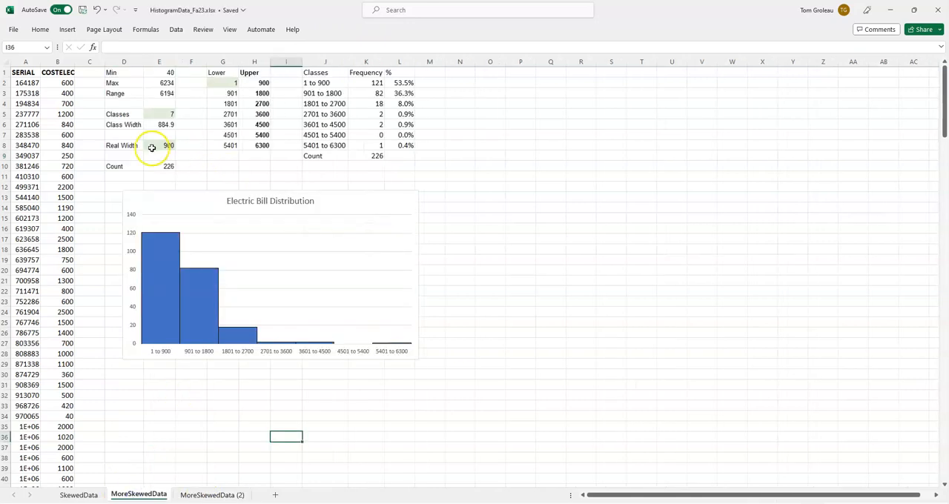
pyautogui.click(199, 496)
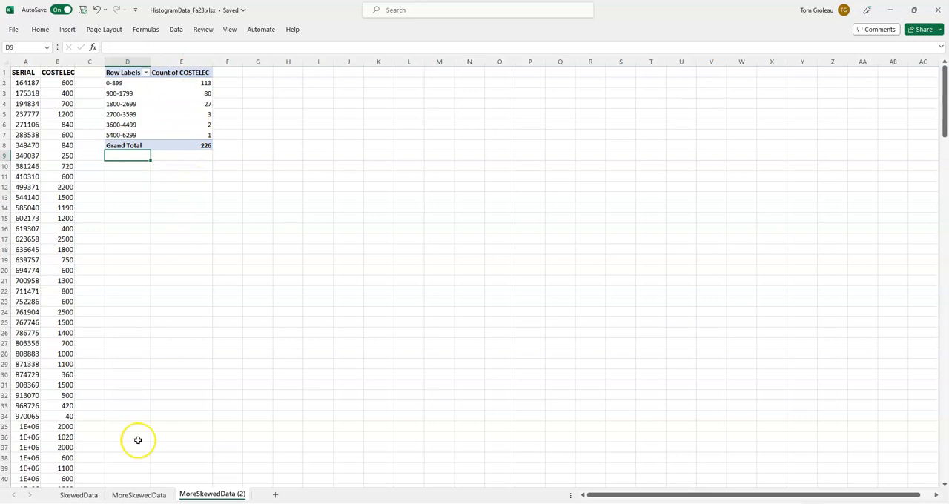
pyautogui.click(151, 498)
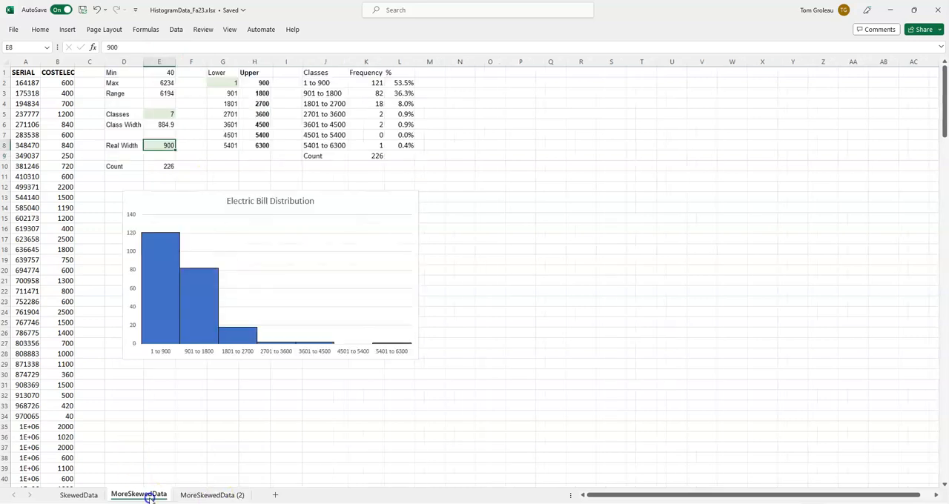
pyautogui.click(373, 83)
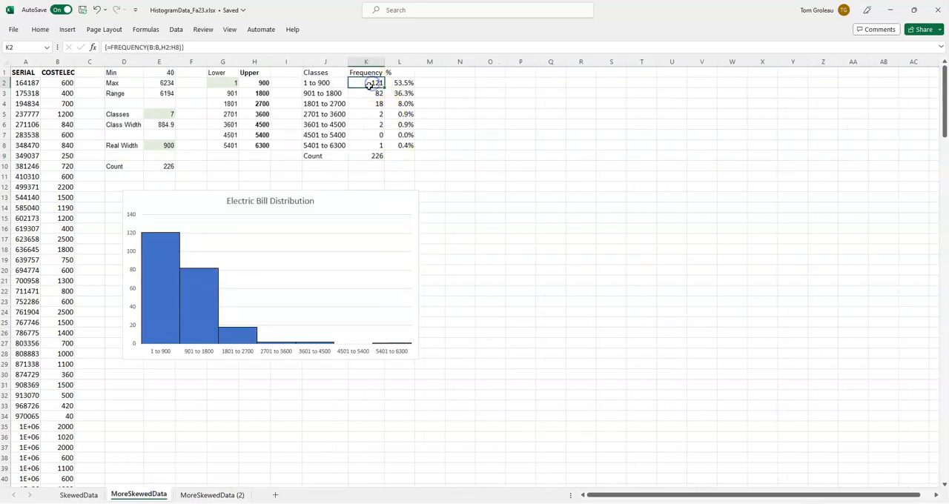
pyautogui.click(212, 496)
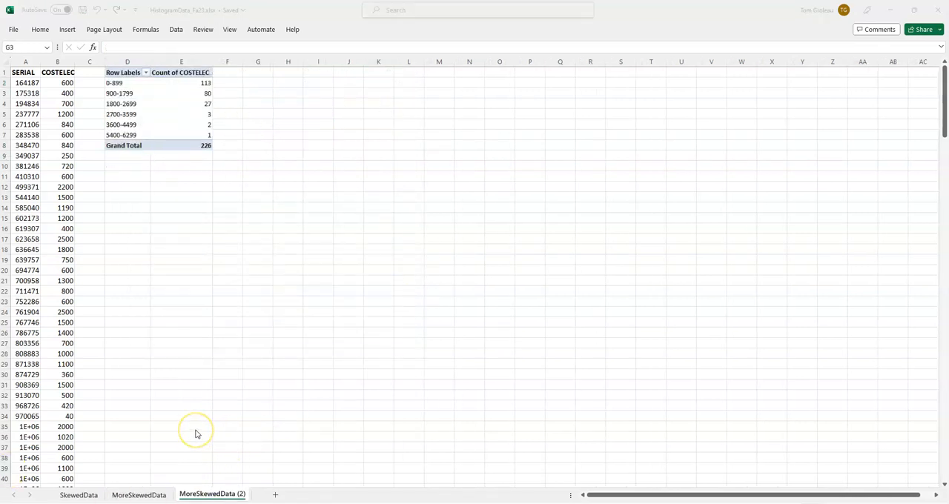
pyautogui.click(160, 494)
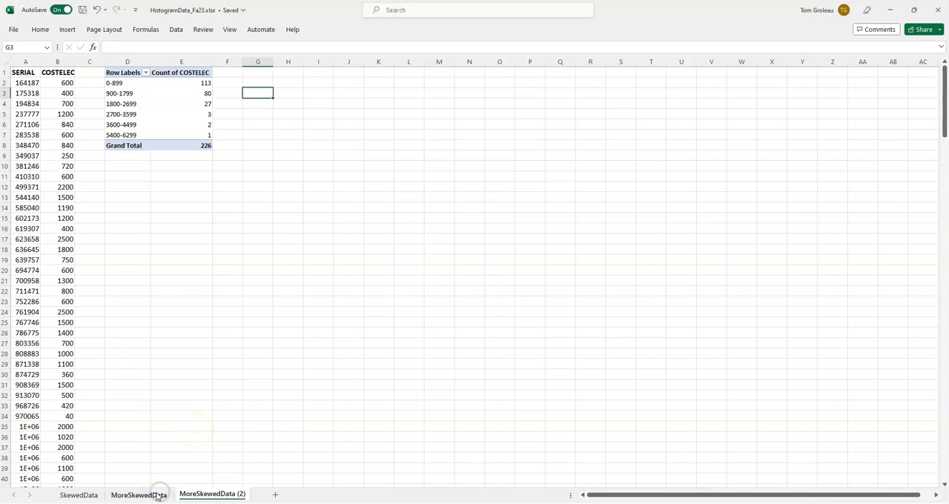
pyautogui.click(157, 495)
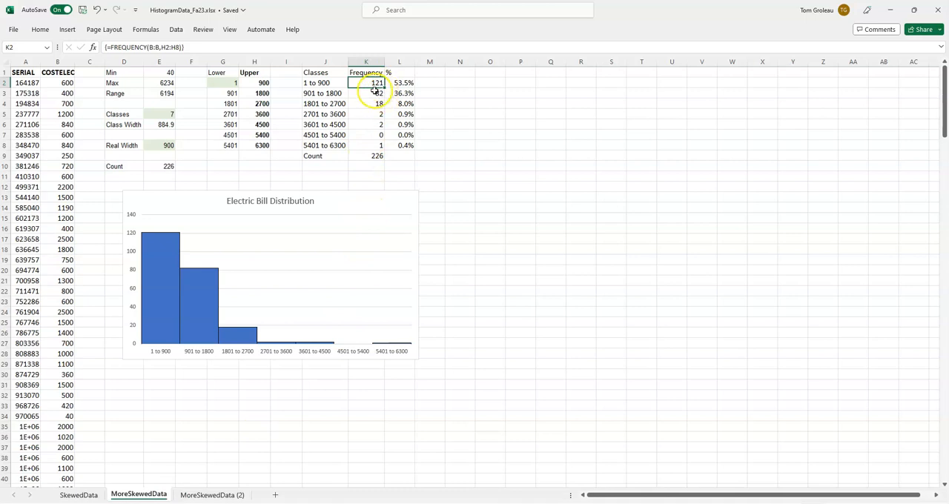
pyautogui.click(186, 494)
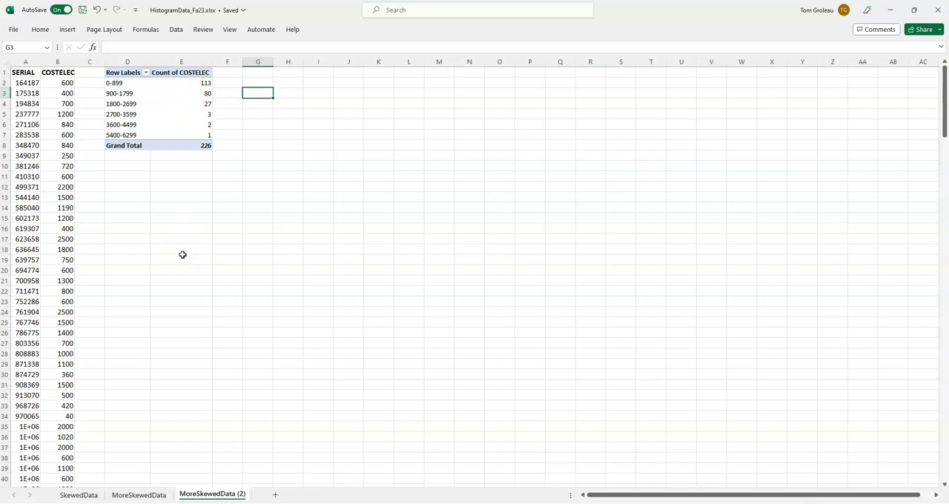
pyautogui.click(139, 494)
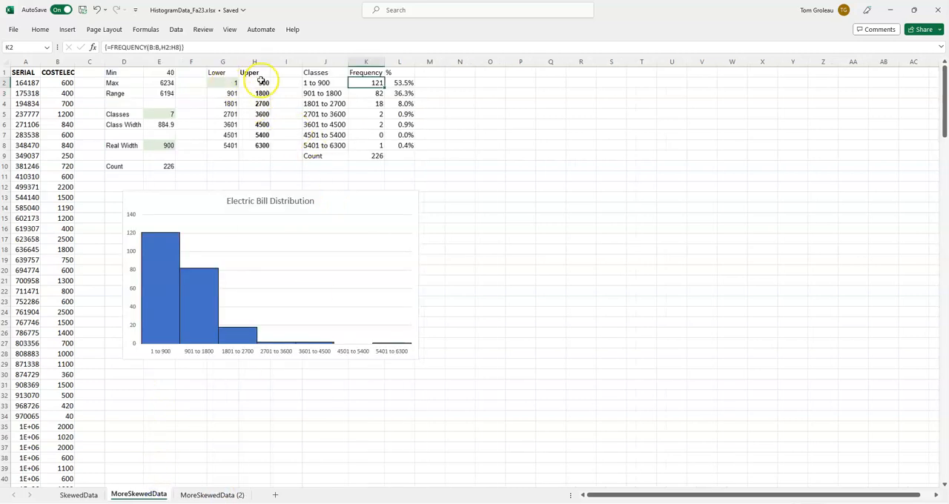
# Step: Regroup the row labels of the PivotTable on MoreSkewedData (2) to start at 1, keeping intervals of 900
pyautogui.click(195, 494)
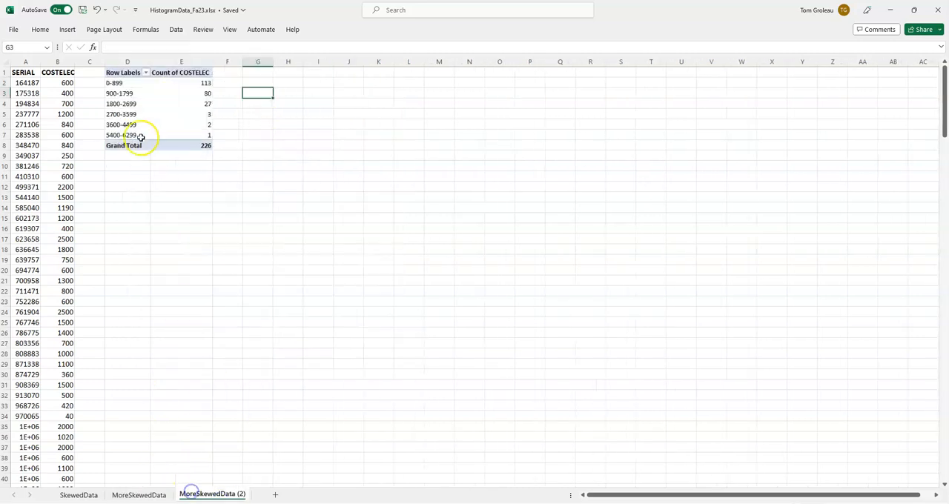
pyautogui.click(127, 83)
pyautogui.rightClick(128, 83)
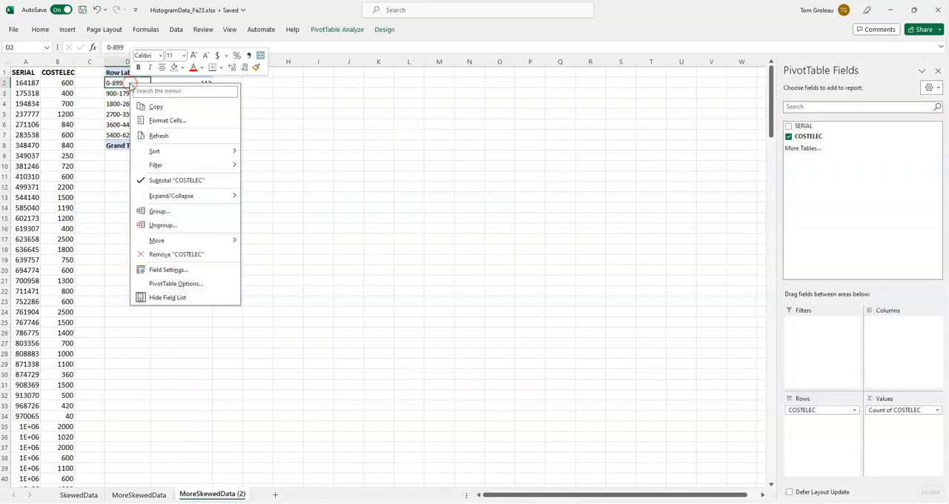
pyautogui.click(159, 212)
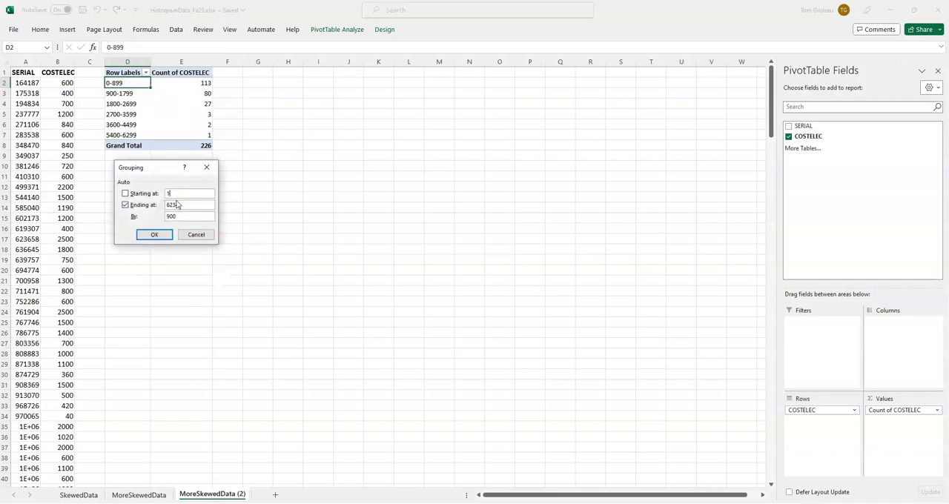
pyautogui.click(157, 235)
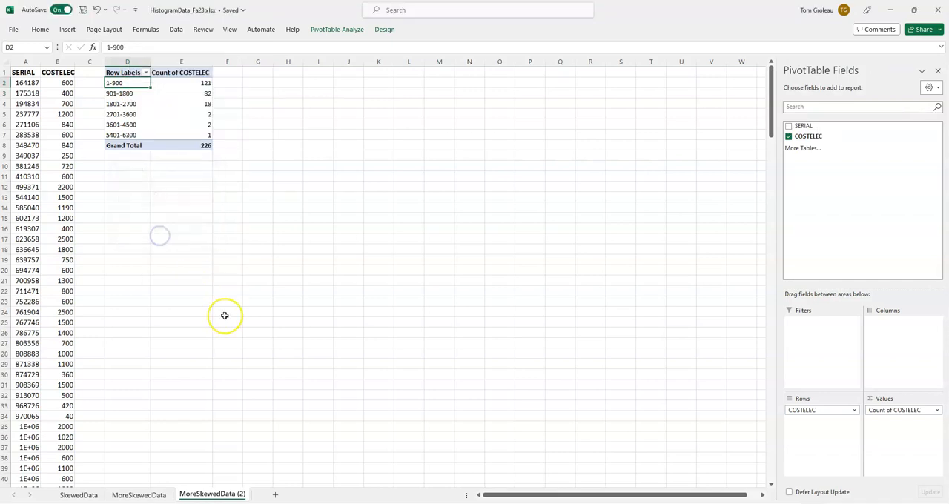
# Step: Compare the regrouped PivotTable with the lower and upper class limits and frequencies on the MoreSkewedData sheet
pyautogui.click(141, 494)
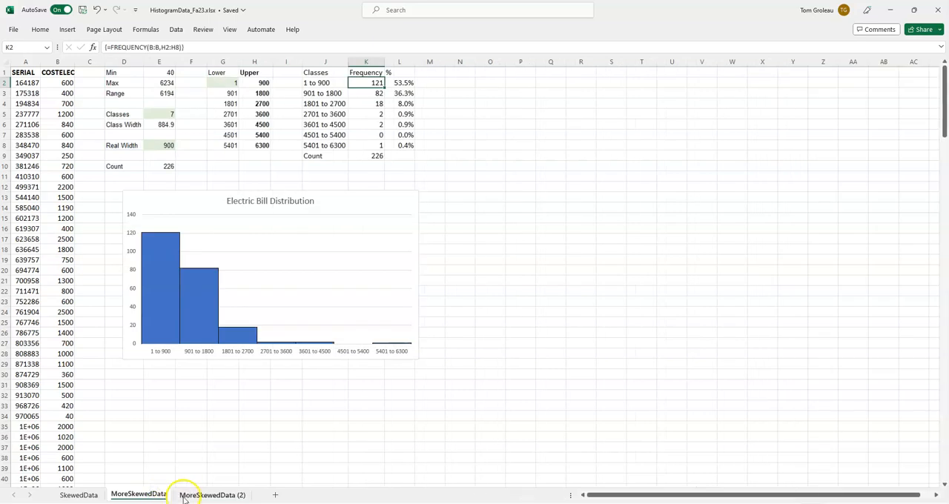
pyautogui.click(184, 498)
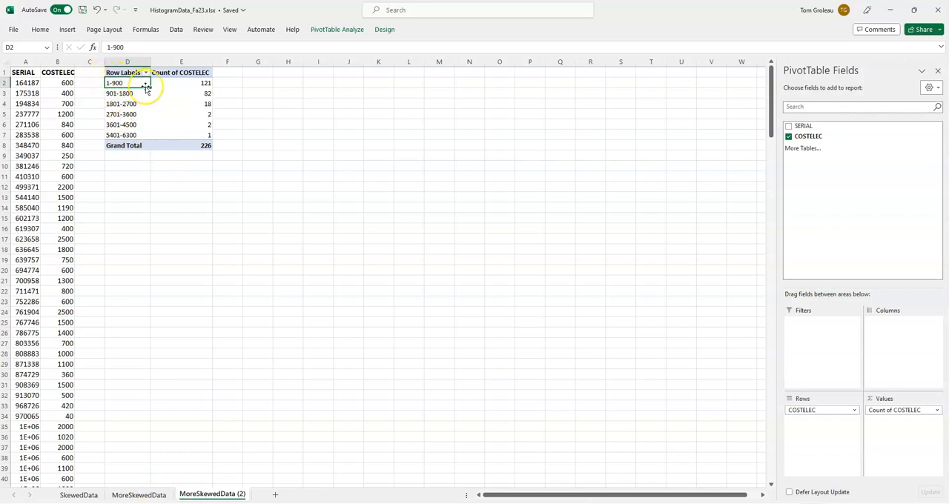
pyautogui.click(138, 494)
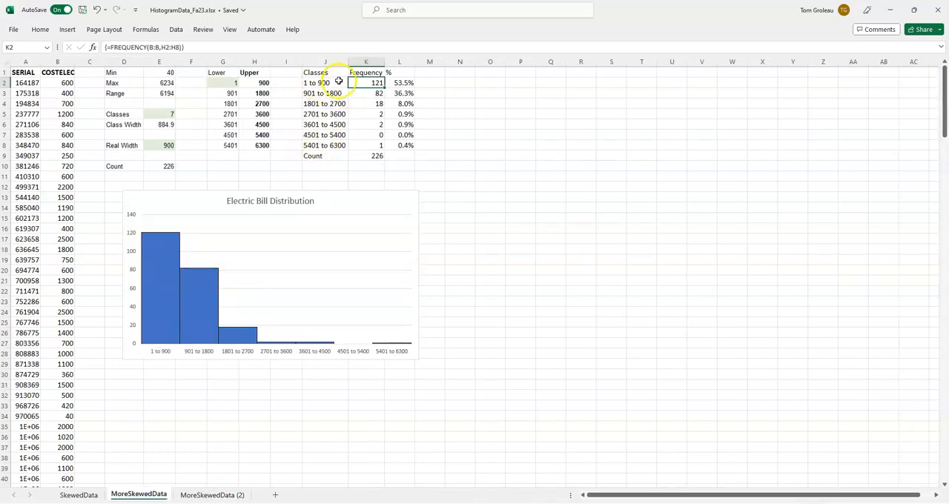
pyautogui.moveTo(224, 89); pyautogui.dragTo(265, 146)
pyautogui.click(287, 136)
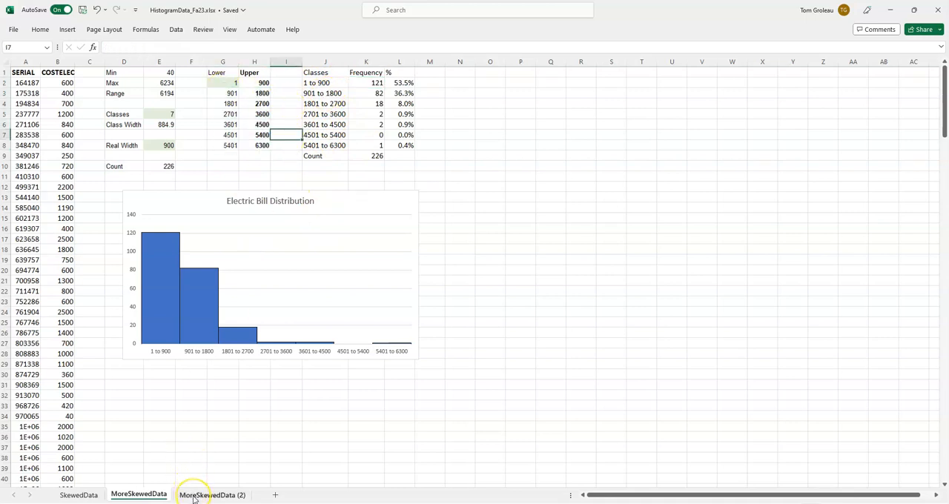
# Step: Try a first lower class limit of 0 in cell G2 of MoreSkewedData, and undo the change
pyautogui.click(229, 83)
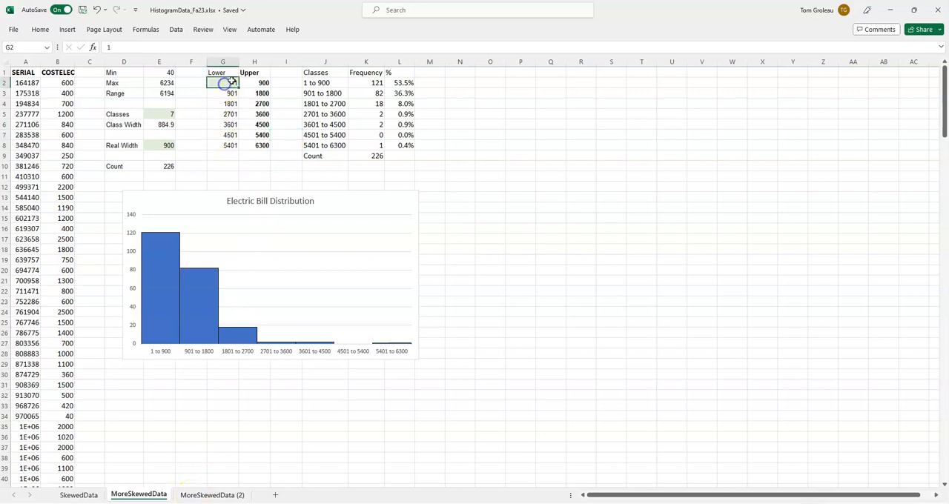
pyautogui.press('Return')
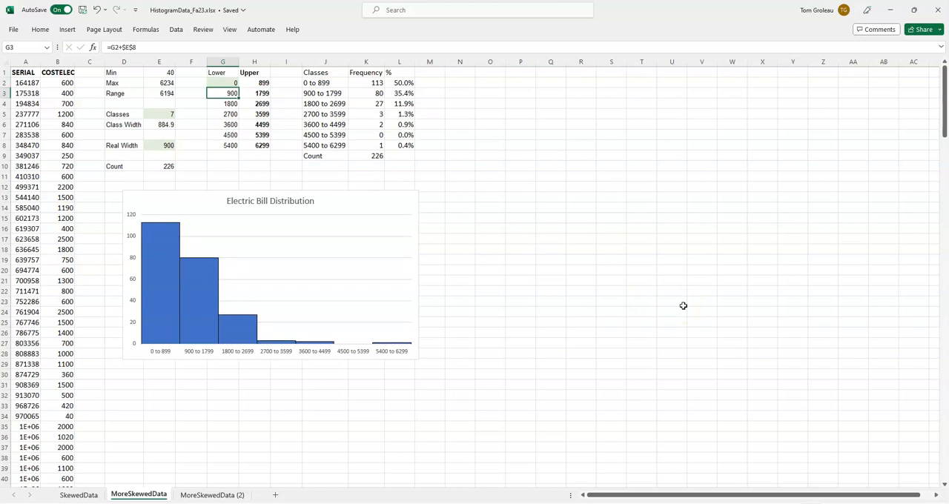
pyautogui.click(96, 10)
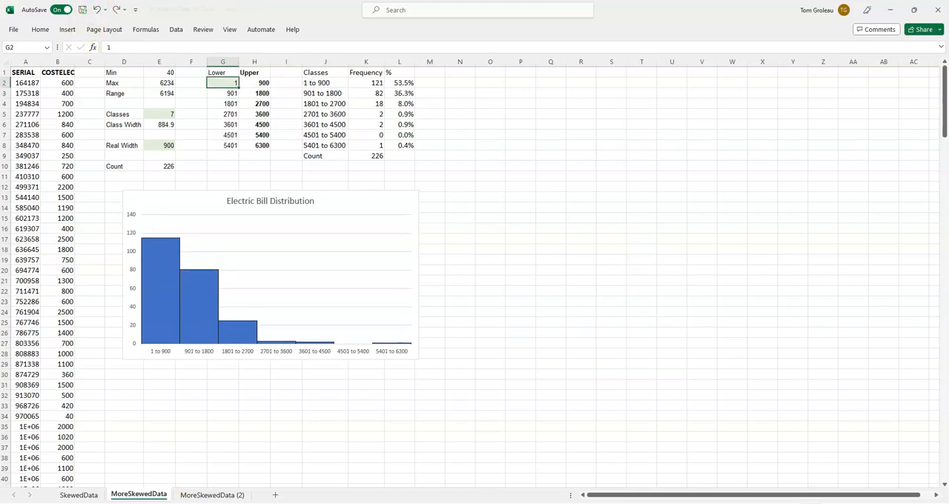
# Step: Check how the 4501 to 5400 class is handled in the MoreSkewedData frequency table and in the PivotTable
pyautogui.click(208, 496)
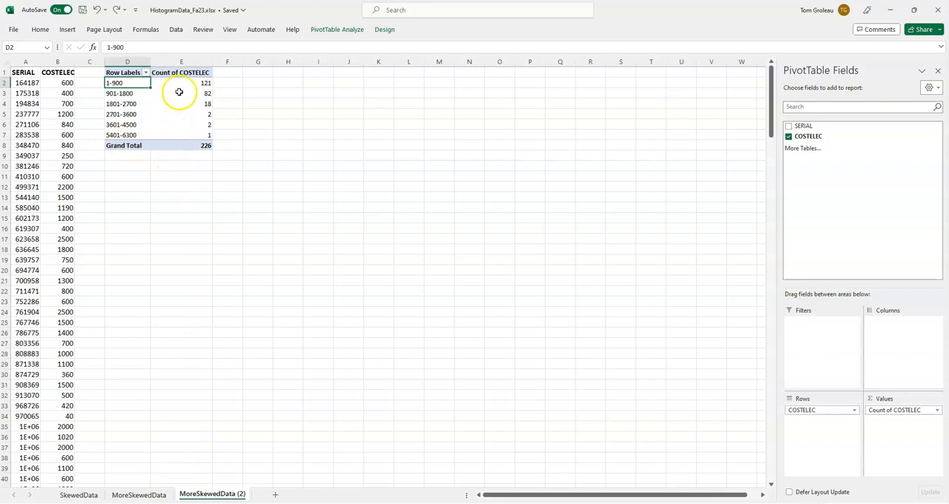
pyautogui.click(150, 494)
pyautogui.click(374, 133)
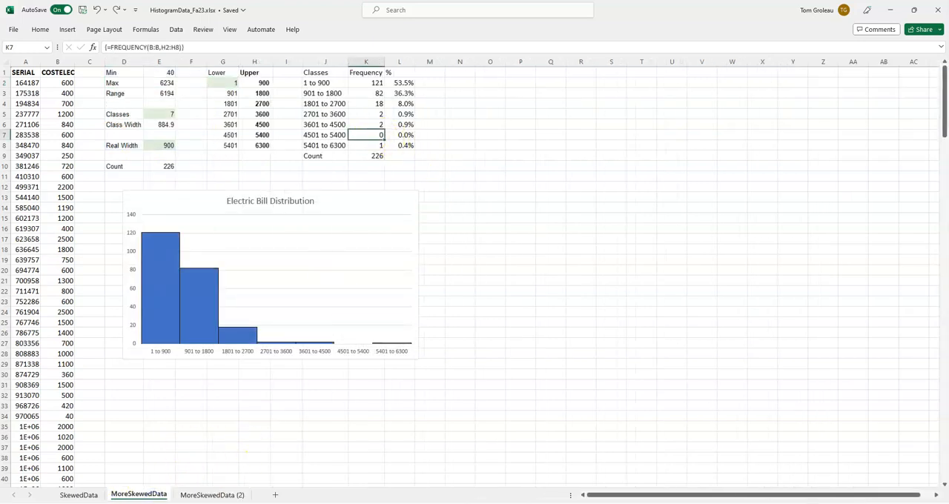
pyautogui.click(213, 495)
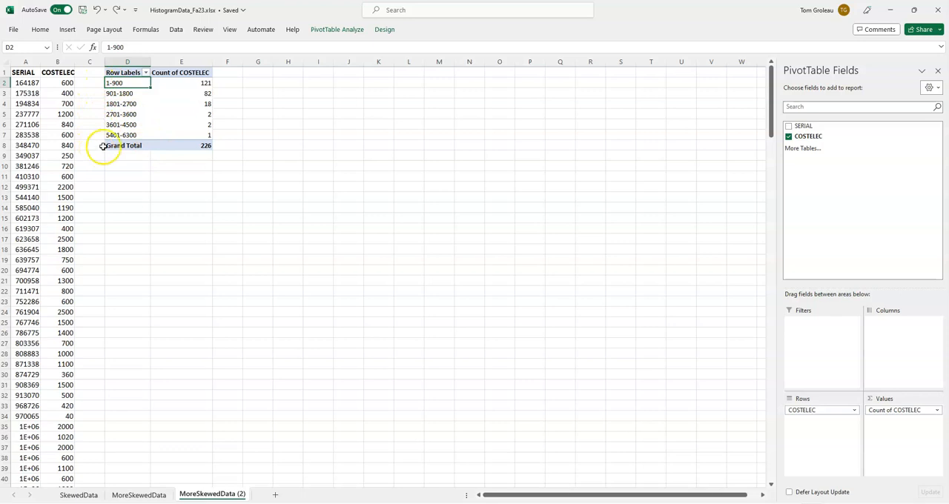
# Step: Compare the 4501 to 5400 class label on MoreSkewedData with the PivotTable's row labels on MoreSkewedData (2)
pyautogui.click(139, 495)
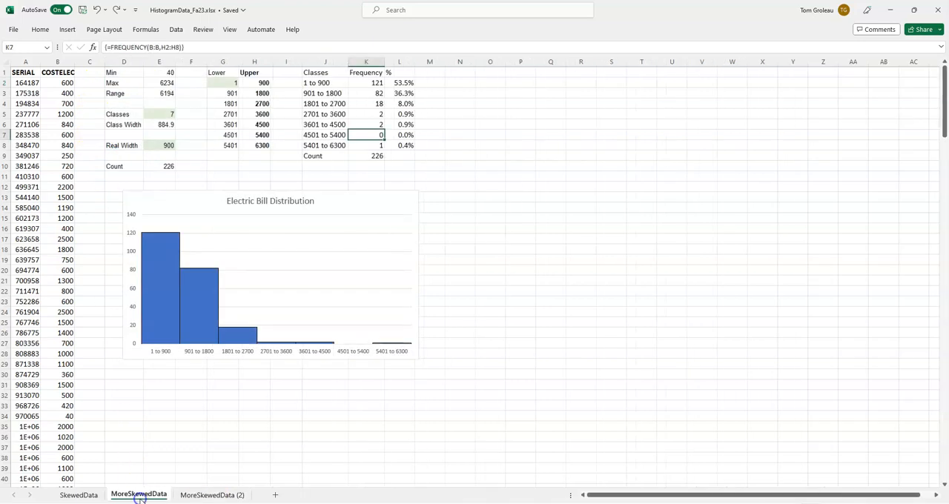
pyautogui.click(320, 137)
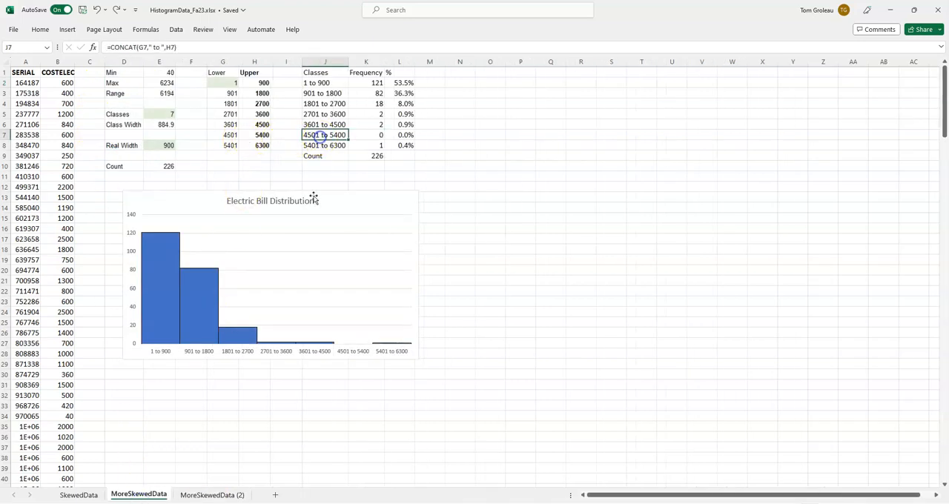
pyautogui.click(223, 496)
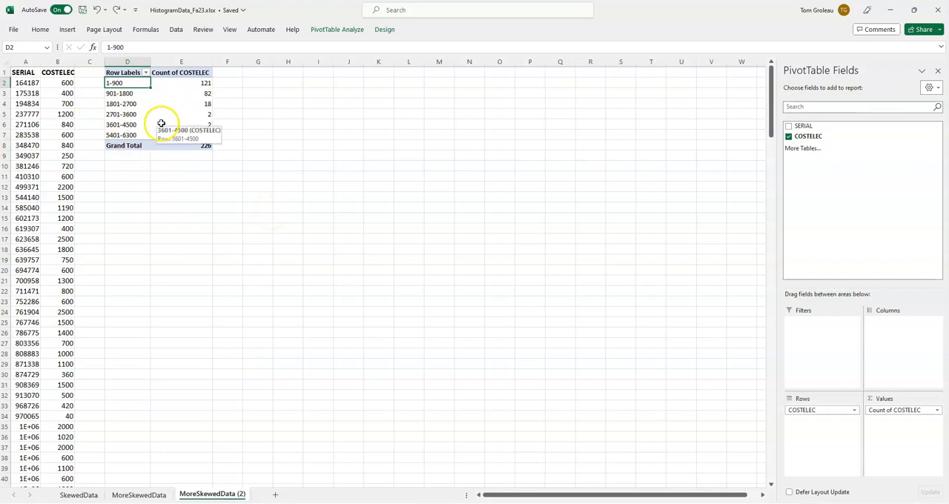
# Step: Set the PivotTable's COSTELEC row field to show items with no data
pyautogui.rightClick(130, 105)
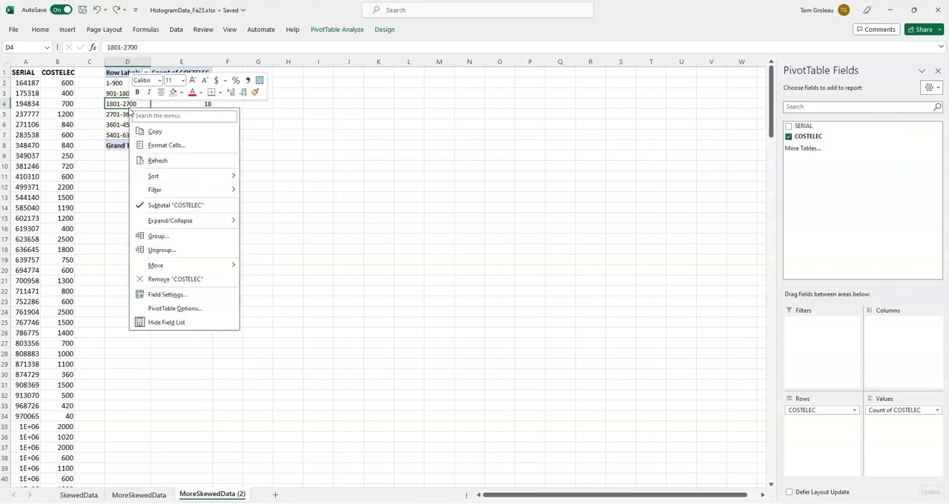
pyautogui.press('Escape')
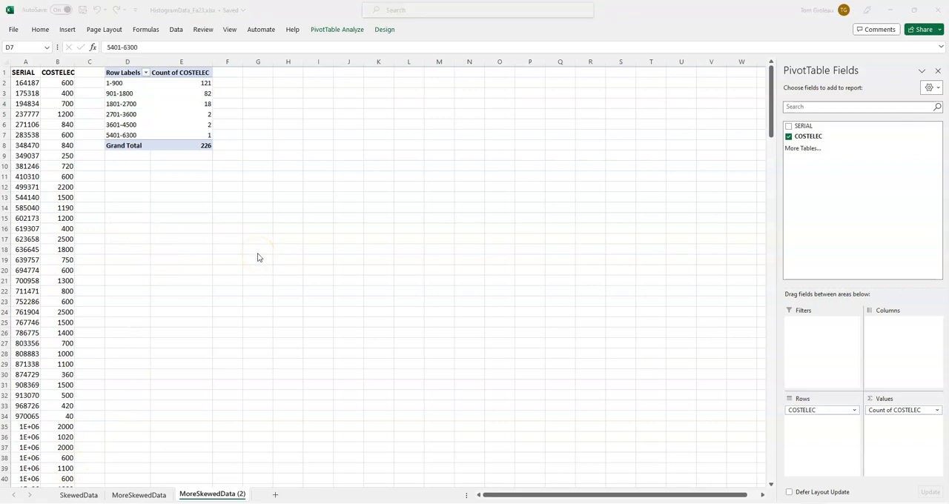
pyautogui.click(122, 132)
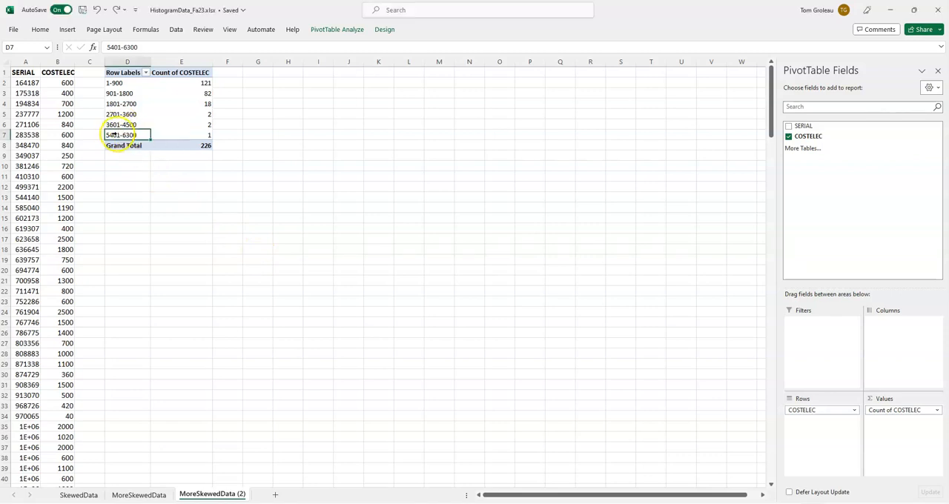
pyautogui.rightClick(116, 137)
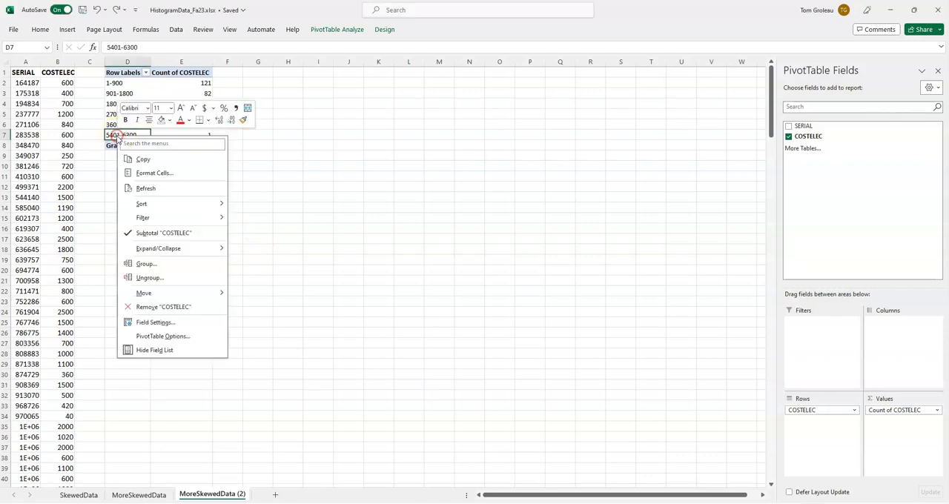
pyautogui.click(151, 322)
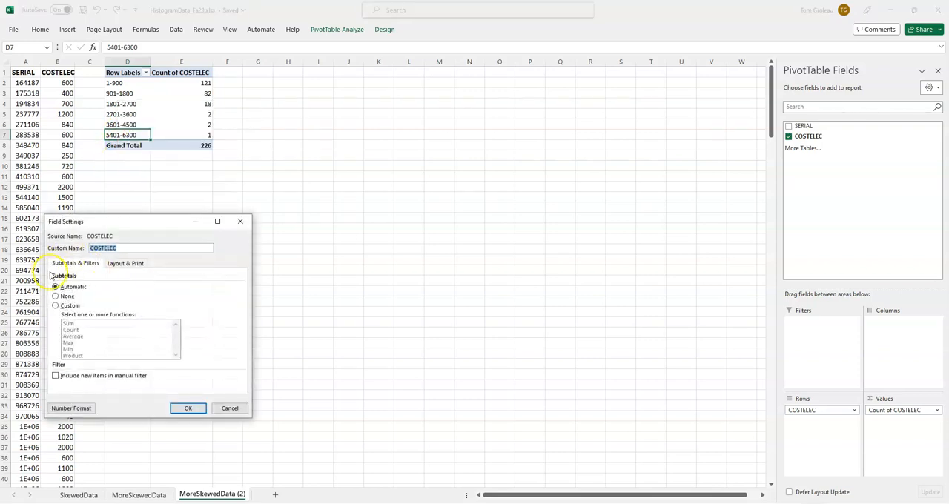
pyautogui.click(126, 264)
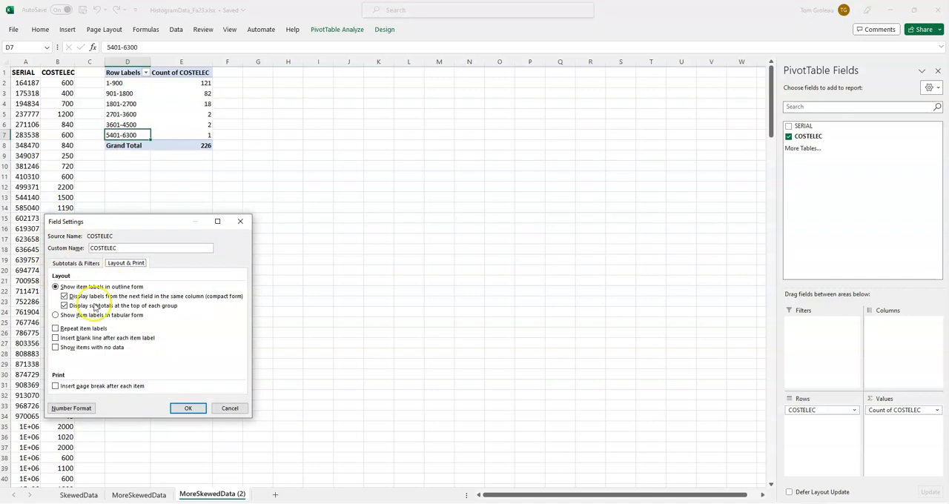
pyautogui.click(55, 347)
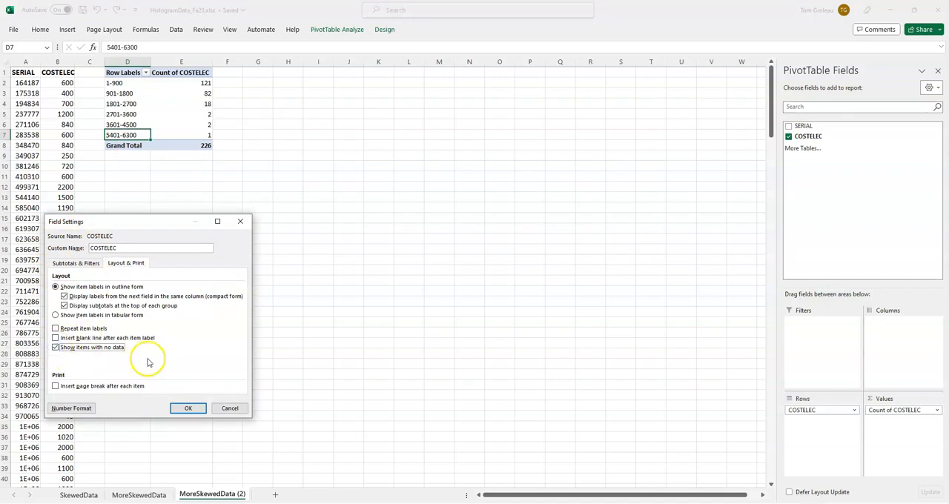
pyautogui.click(180, 409)
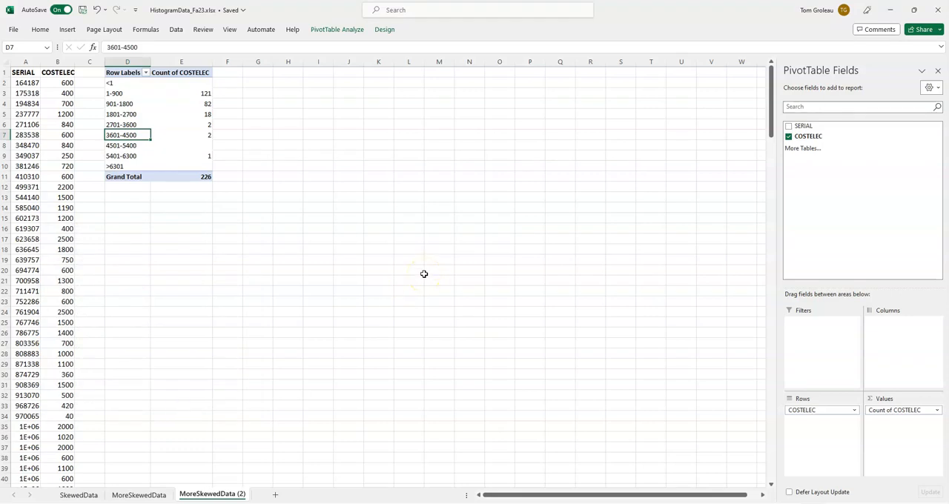
# Step: Filter the <1 and >6301 groups out of the PivotTable's row labels and compare the result with the MoreSkewedData class table
pyautogui.click(197, 144)
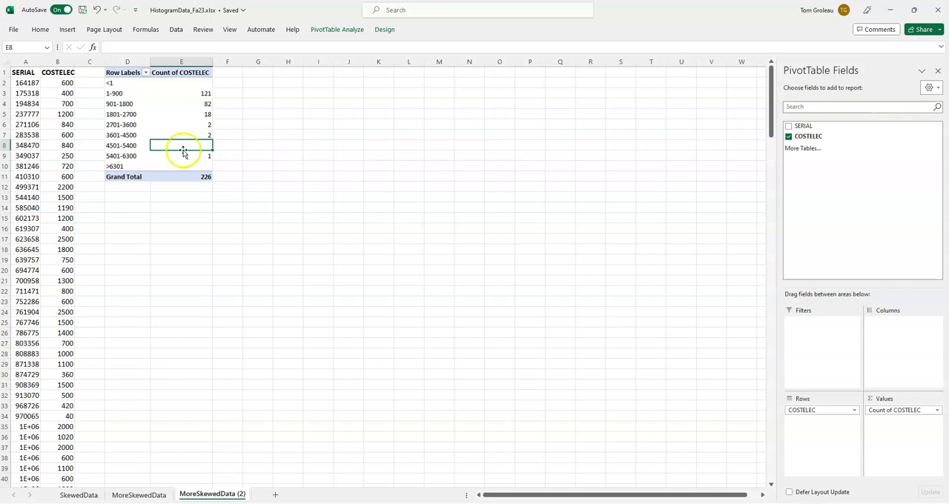
pyautogui.moveTo(179, 143)
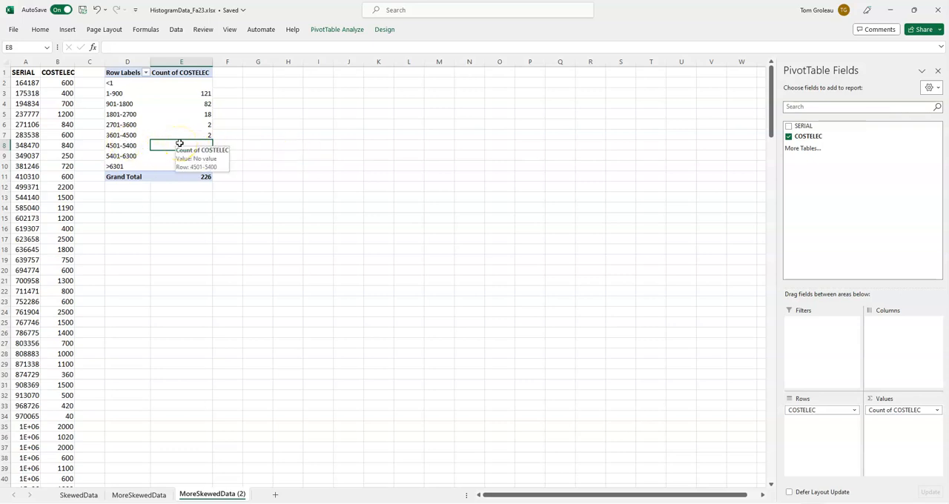
pyautogui.click(121, 80)
pyautogui.click(131, 166)
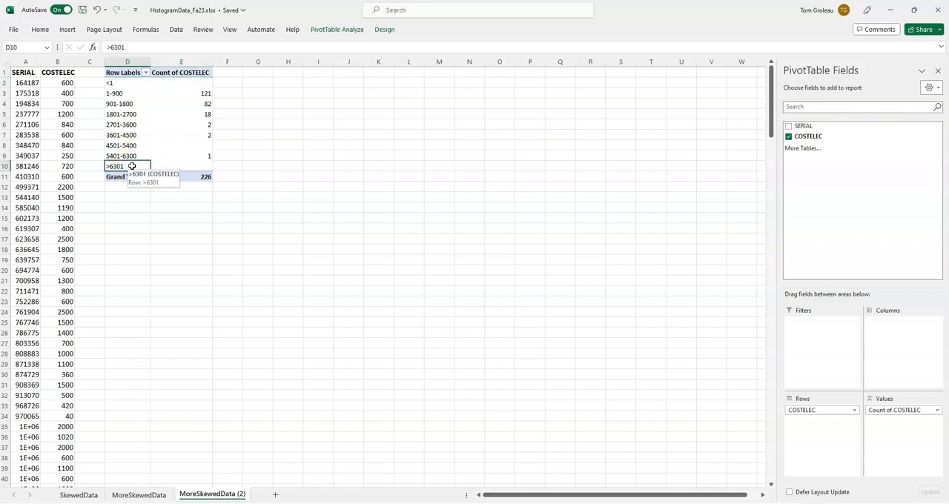
pyautogui.click(145, 73)
pyautogui.click(47, 195)
pyautogui.moveTo(142, 194); pyautogui.dragTo(142, 239)
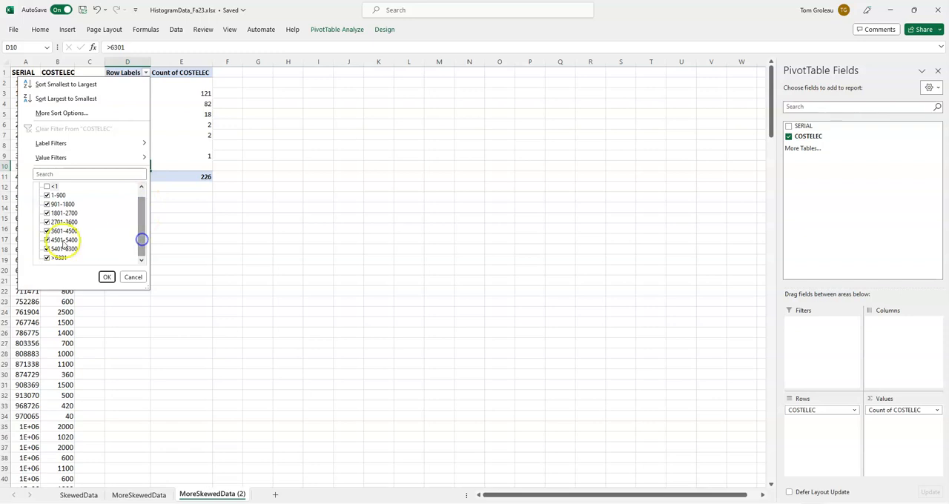
pyautogui.click(47, 257)
pyautogui.click(107, 277)
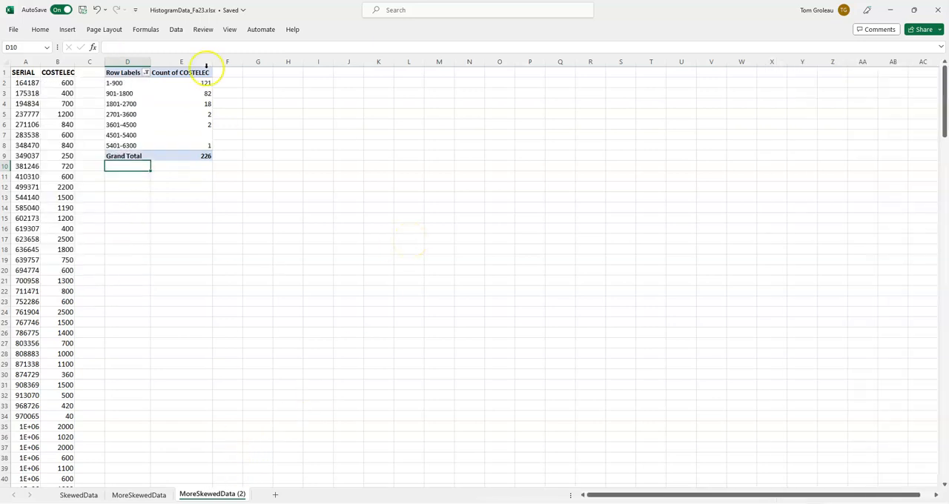
pyautogui.click(139, 494)
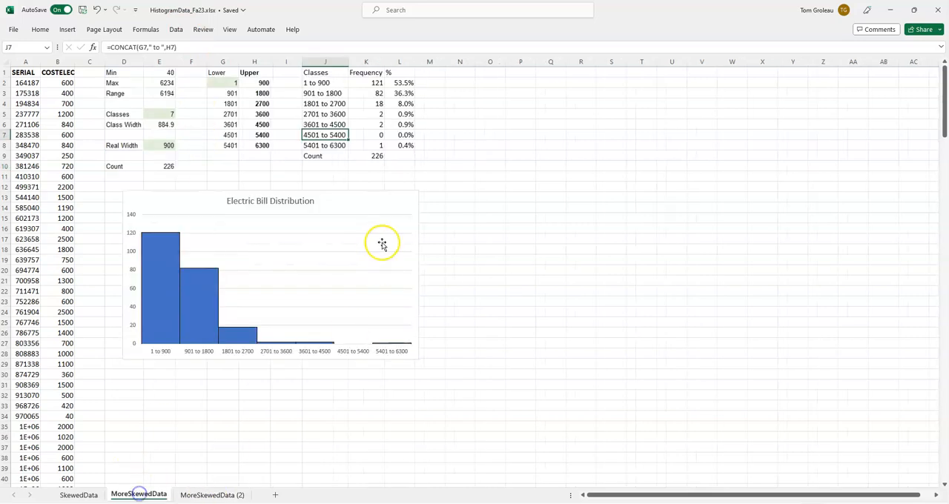
pyautogui.click(211, 495)
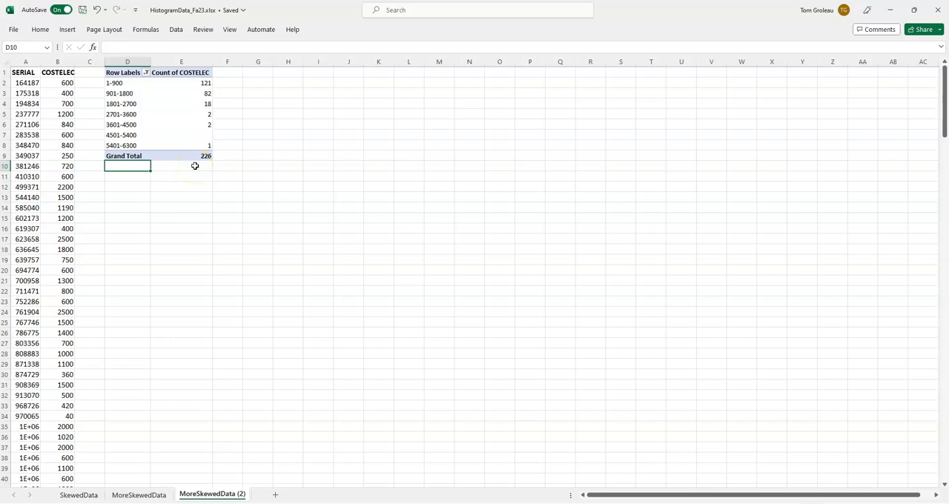
# Step: Insert a clustered column PivotChart from the PivotTable, then move it beside the table and enlarge it to about row 22
pyautogui.rightClick(201, 113)
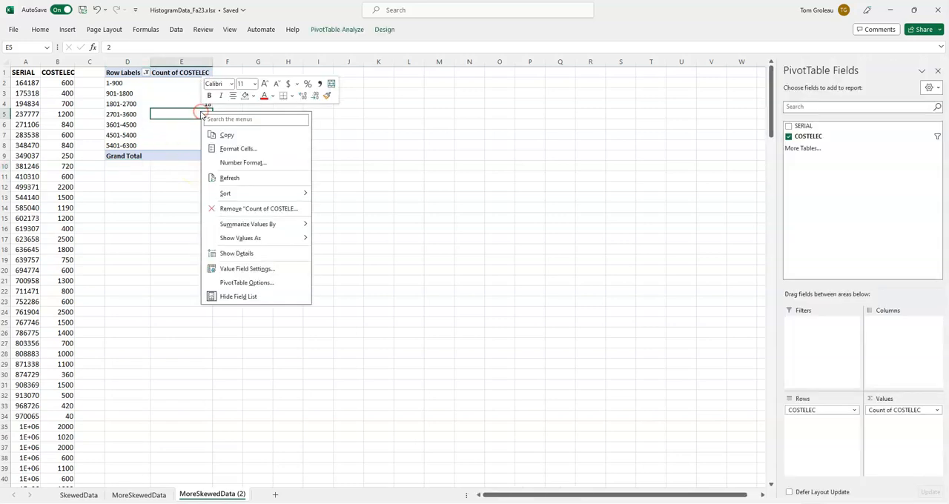
pyautogui.click(383, 30)
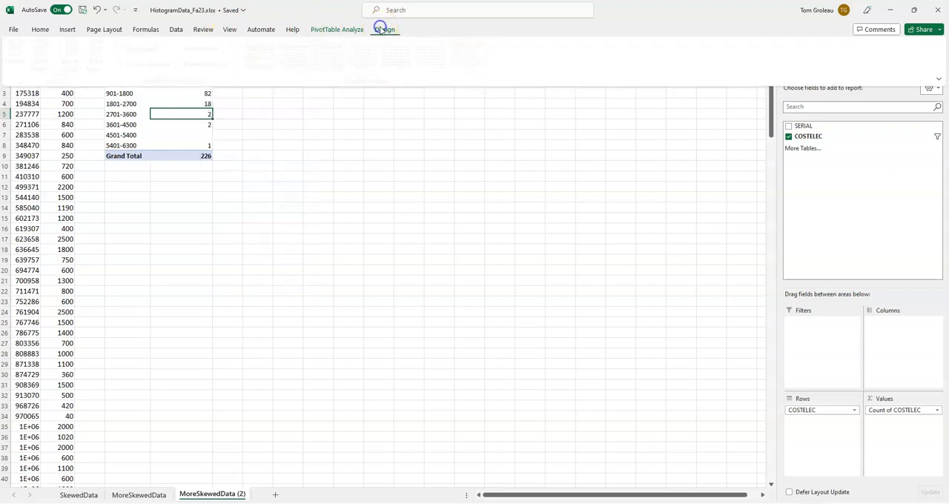
pyautogui.click(354, 30)
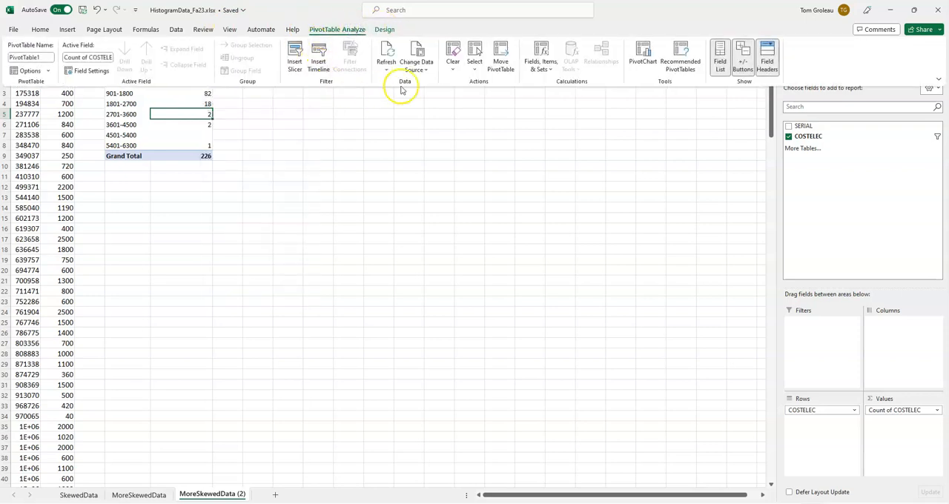
pyautogui.click(643, 58)
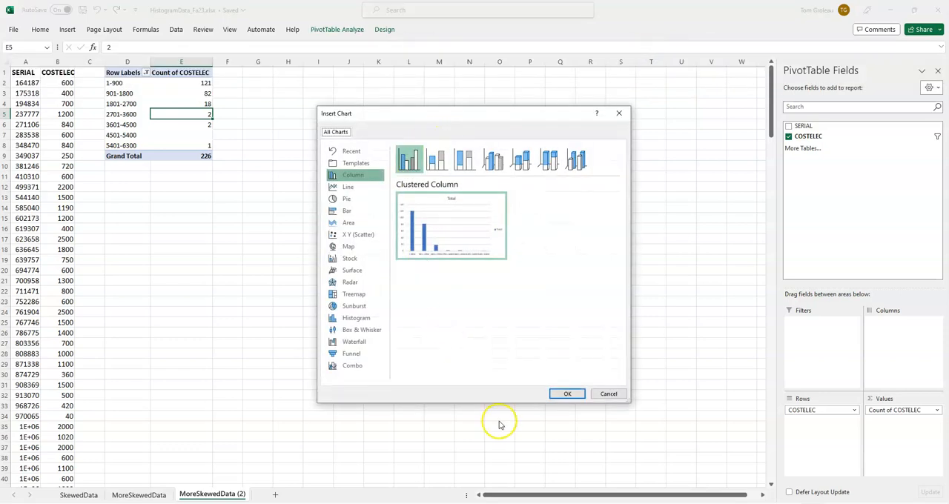
pyautogui.click(566, 395)
pyautogui.moveTo(366, 229); pyautogui.dragTo(315, 111)
pyautogui.moveTo(455, 231); pyautogui.dragTo(547, 291)
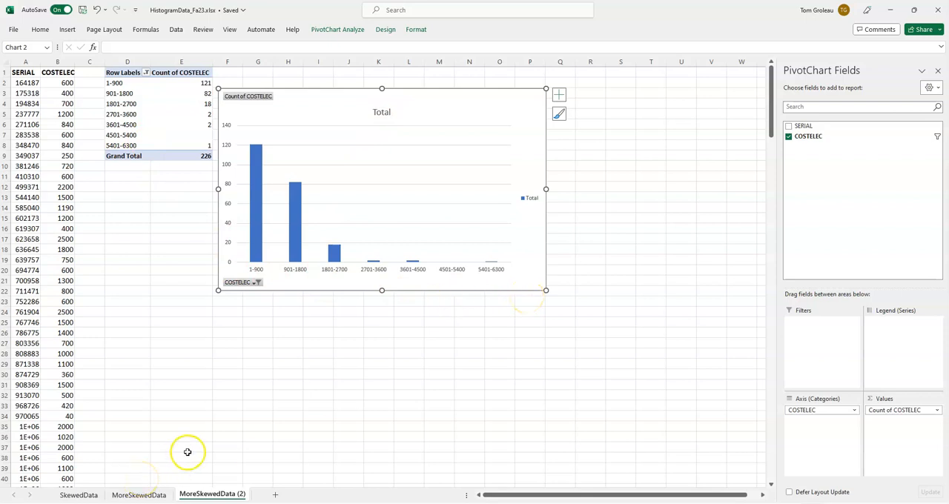
# Step: Change the PivotChart's title to "Electric Bill Distribution"
pyautogui.click(384, 112)
pyautogui.click(385, 113)
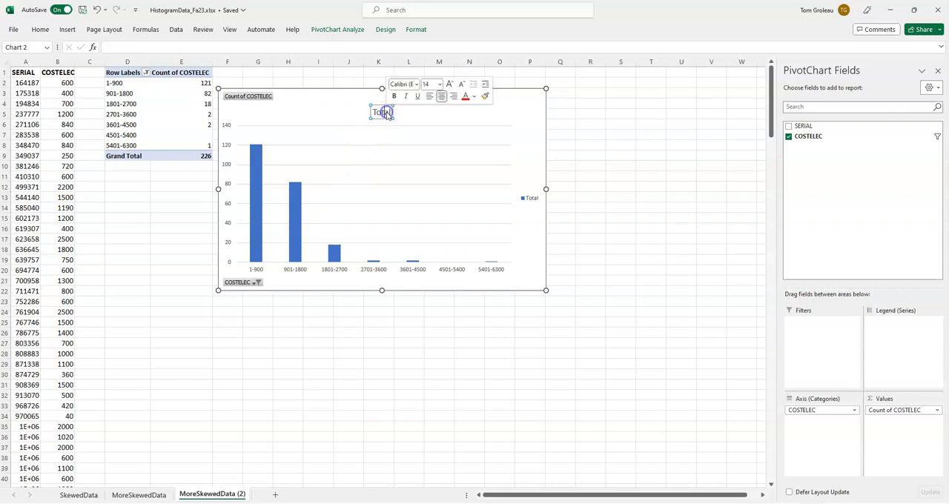
pyautogui.write('Ele')
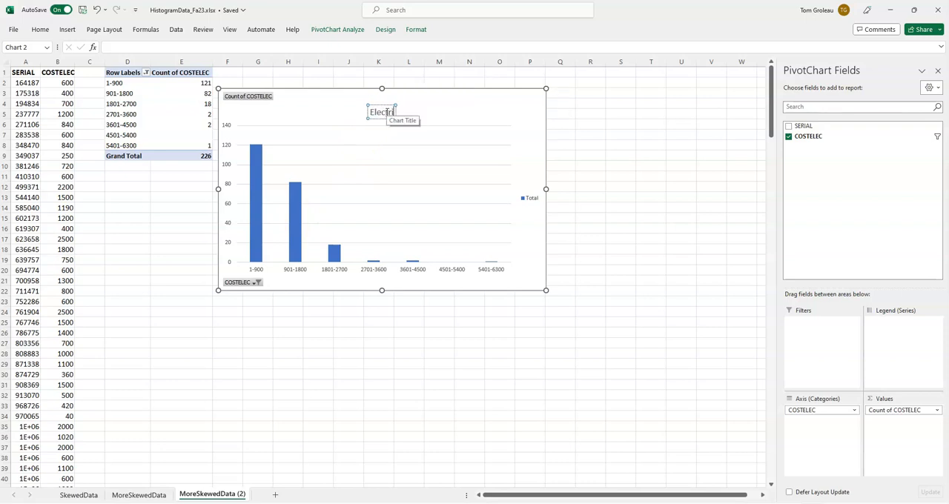
pyautogui.write('ctric Bill Distribution')
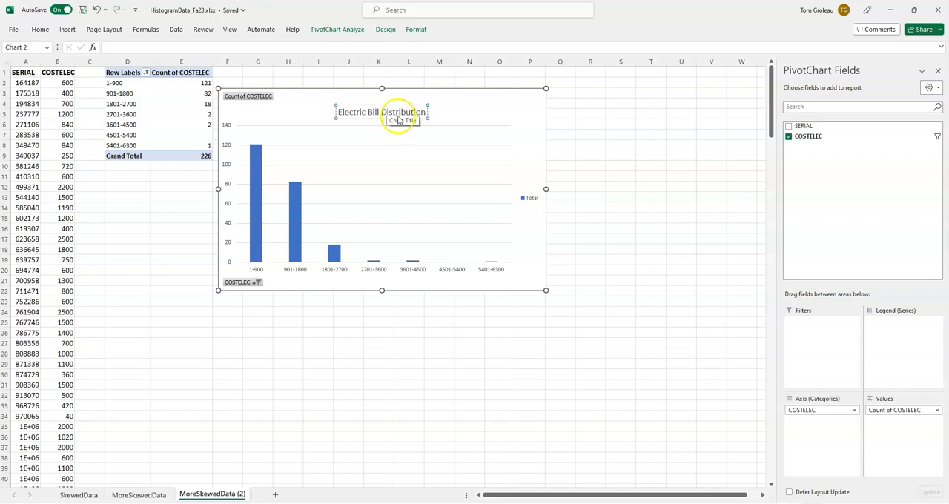
pyautogui.click(591, 154)
# Step: Delete the Total legend from the PivotChart
pyautogui.click(526, 199)
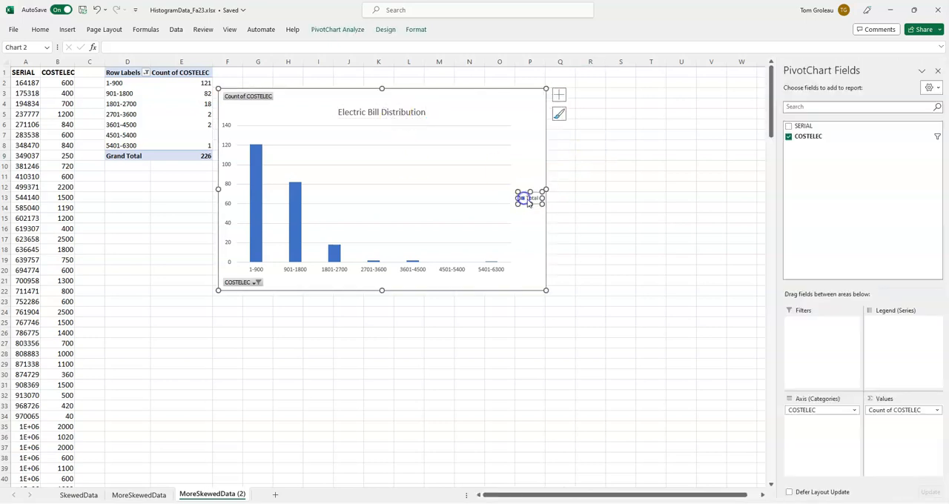
pyautogui.press('Delete')
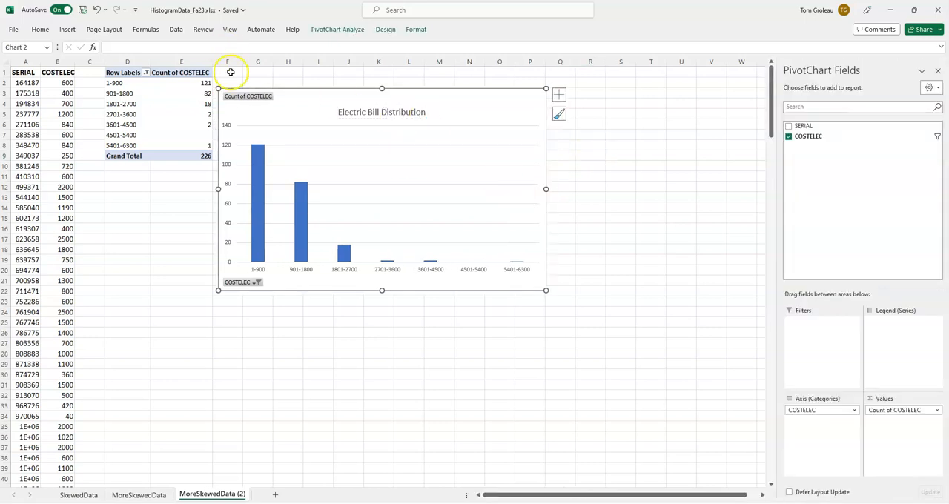
pyautogui.rightClick(245, 97)
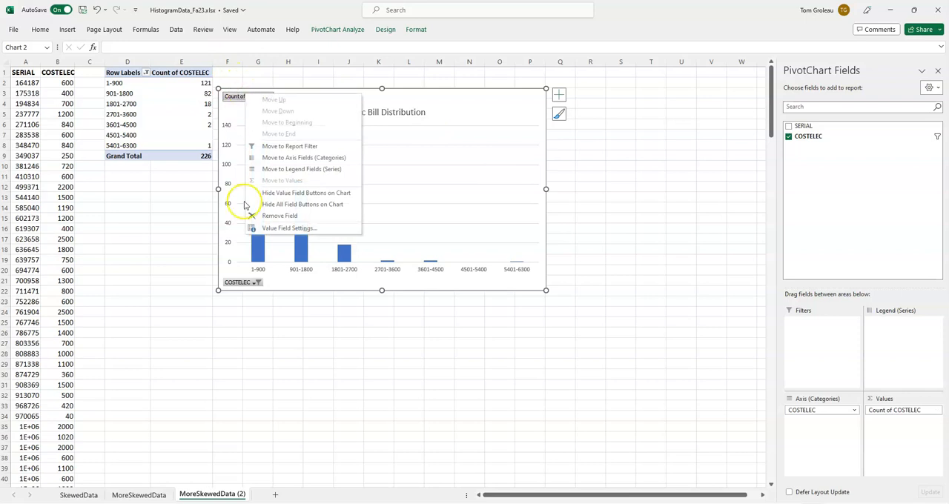
pyautogui.click(187, 238)
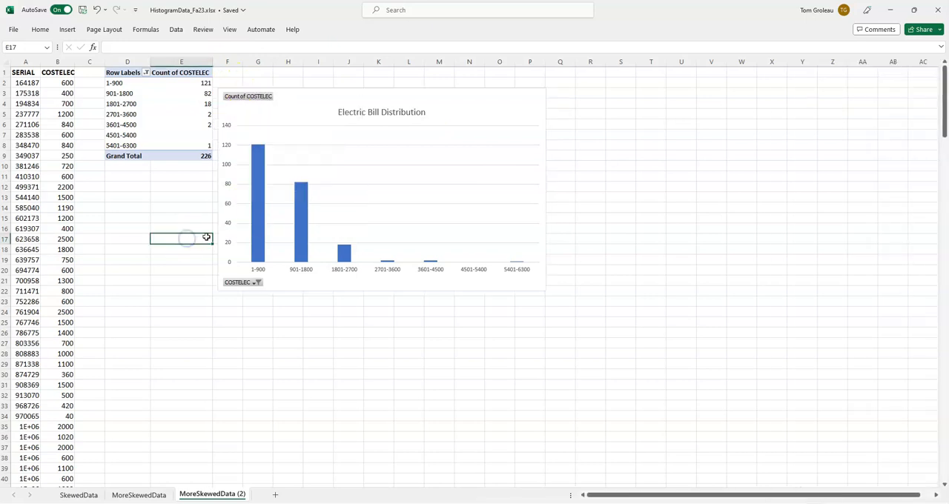
# Step: Set the PivotChart columns' series overlap to 0% and gap width to 0%
pyautogui.rightClick(259, 189)
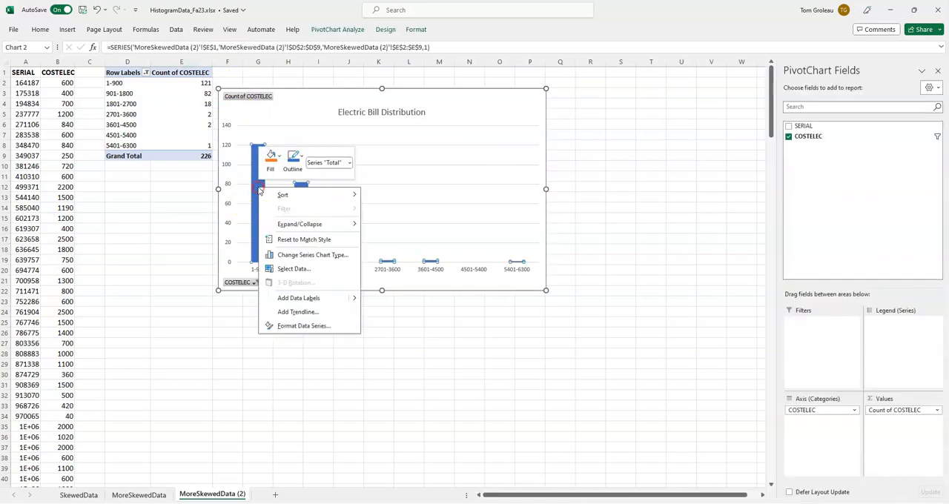
pyautogui.click(303, 327)
pyautogui.click(893, 175)
pyautogui.write('0')
pyautogui.click(897, 189)
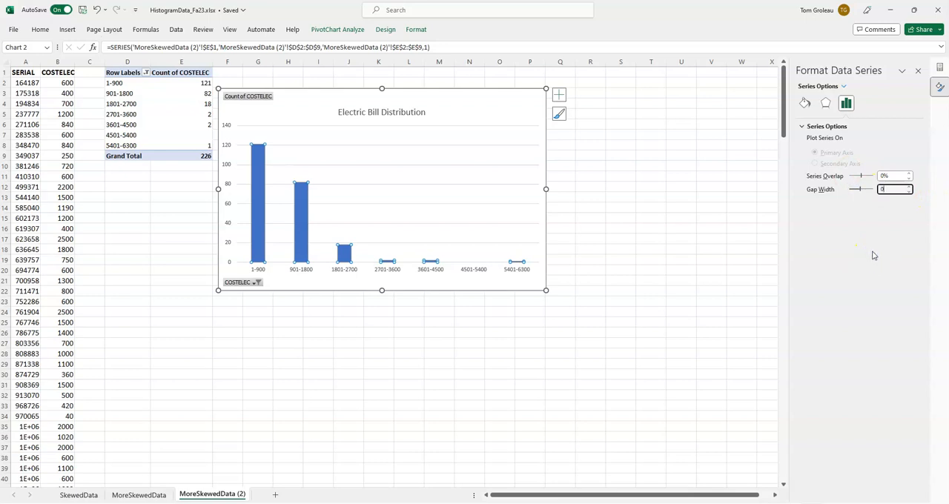
pyautogui.write('0')
pyautogui.press('Return')
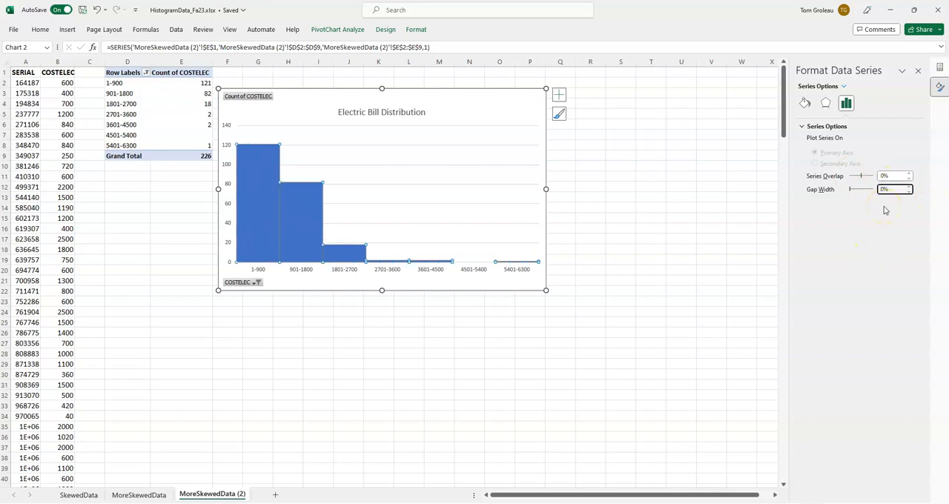
# Step: Give the PivotChart's columns a solid black border and close the series formatting options
pyautogui.click(806, 99)
pyautogui.click(810, 166)
pyautogui.click(899, 206)
pyautogui.click(903, 440)
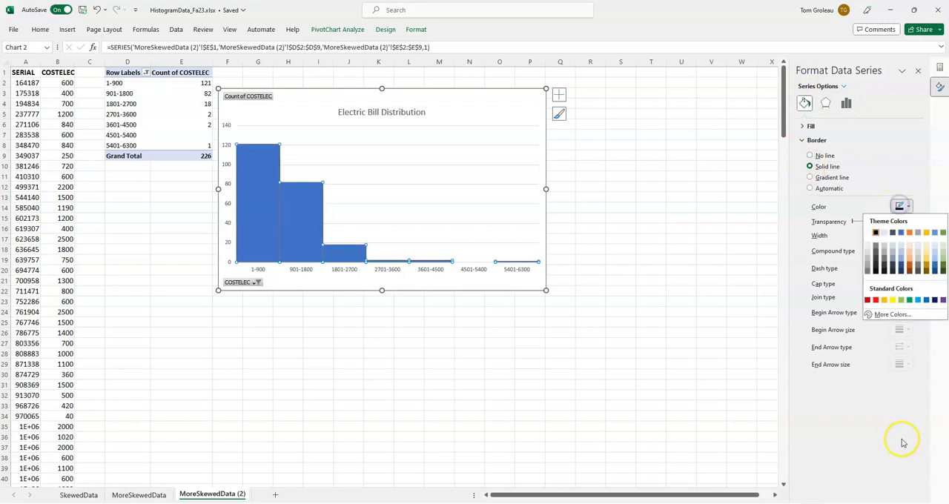
pyautogui.click(918, 70)
pyautogui.click(648, 323)
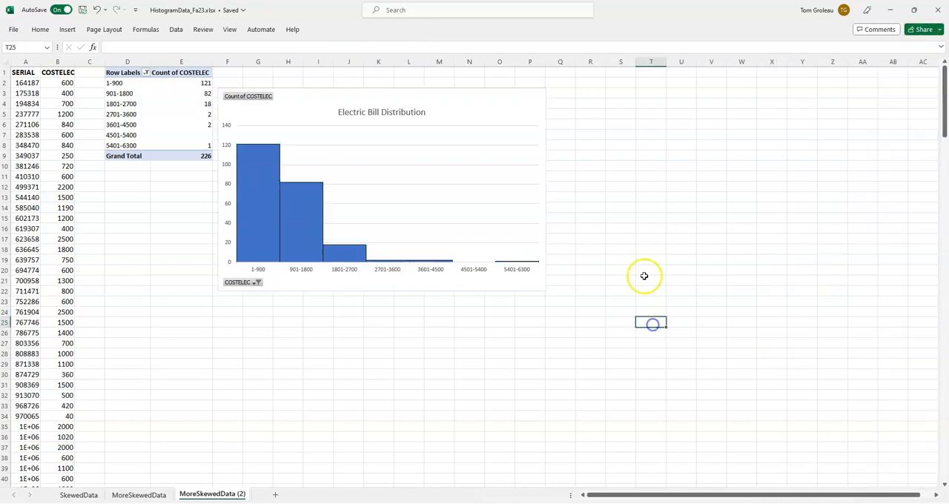
# Step: Review the class frequency table and its histogram on the MoreSkewedData sheet
pyautogui.click(137, 495)
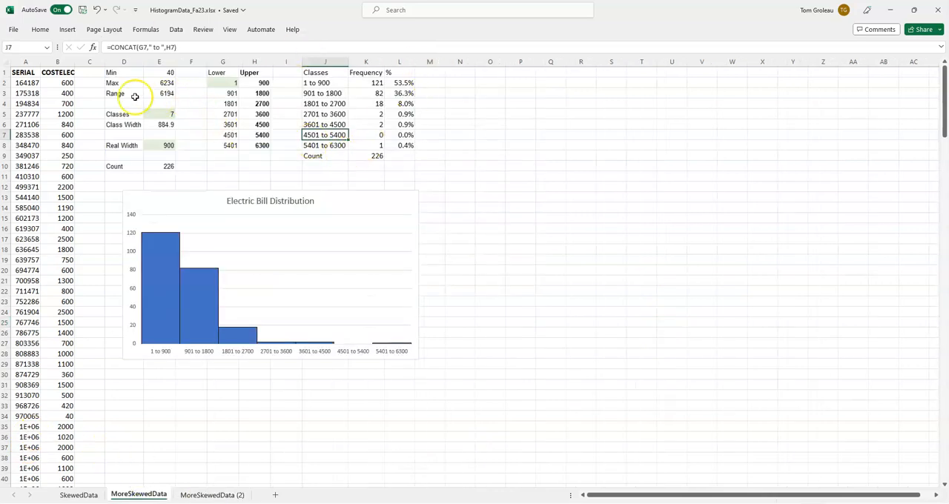
pyautogui.moveTo(317, 74); pyautogui.dragTo(402, 157)
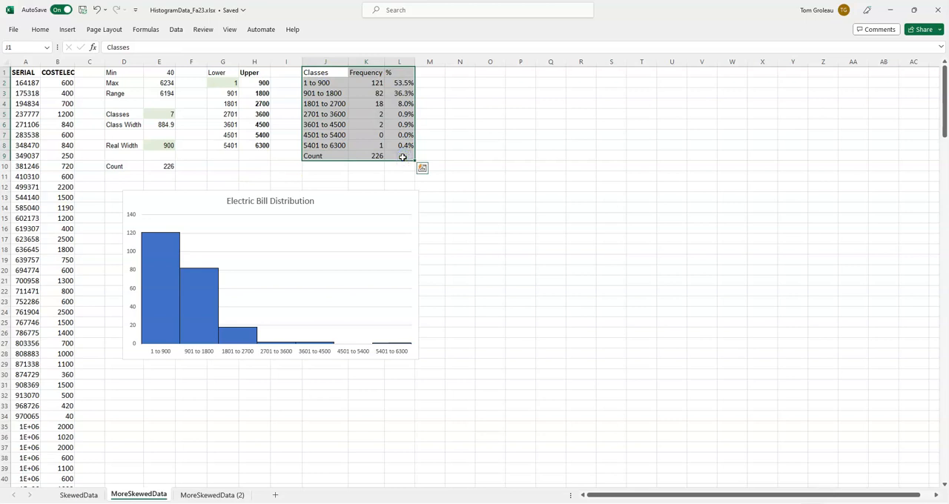
pyautogui.click(373, 201)
# Step: On the MoreSkewedData (2) sheet, move the PivotChart slightly down and away from the PivotTable
pyautogui.click(212, 495)
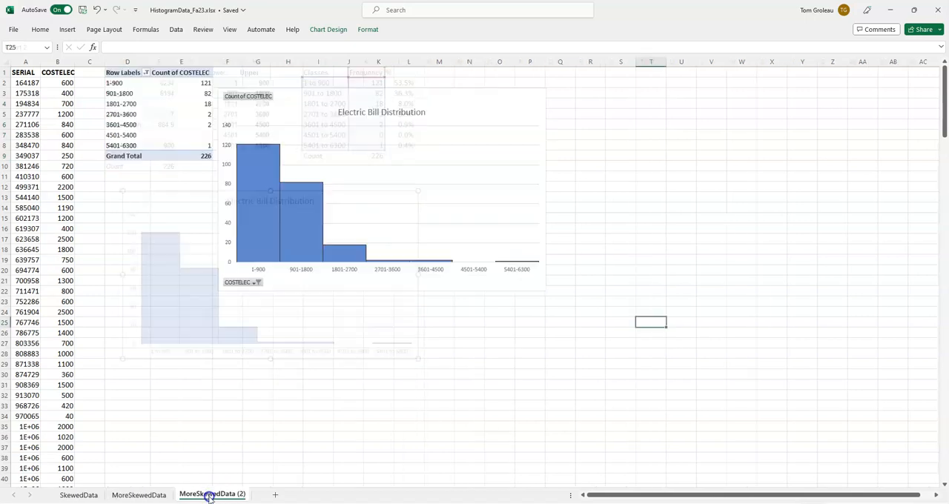
pyautogui.moveTo(113, 75); pyautogui.dragTo(181, 155)
pyautogui.moveTo(299, 113); pyautogui.dragTo(321, 123)
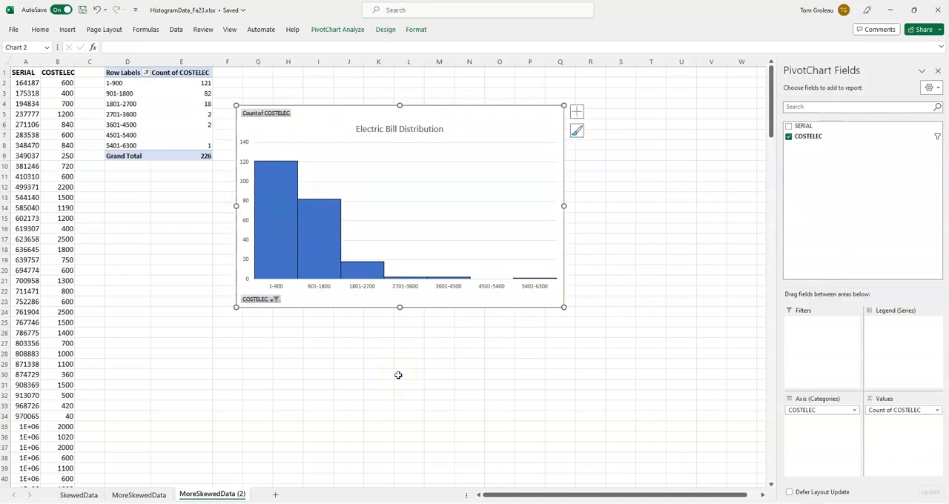
# Step: Compare the formula-based table and histogram on MoreSkewedData with the PivotTable and PivotChart on MoreSkewedData (2)
pyautogui.click(151, 494)
pyautogui.click(208, 496)
pyautogui.click(139, 494)
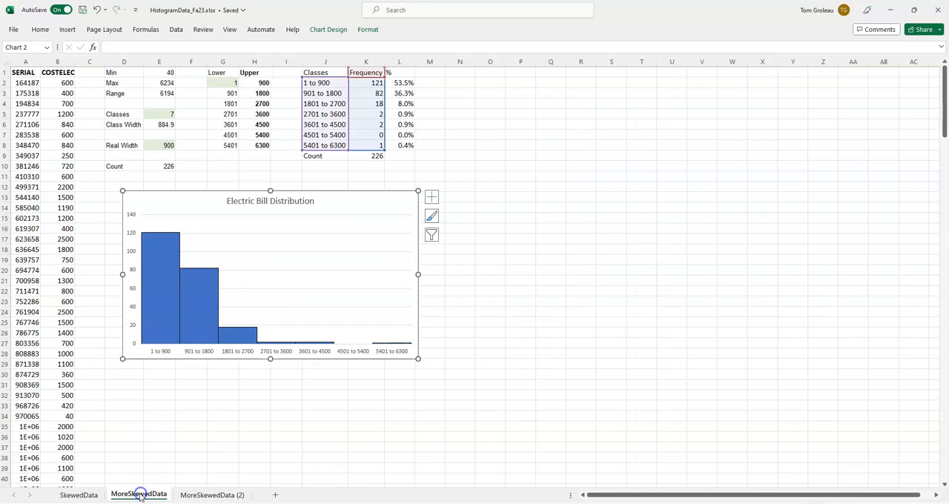
pyautogui.click(229, 175)
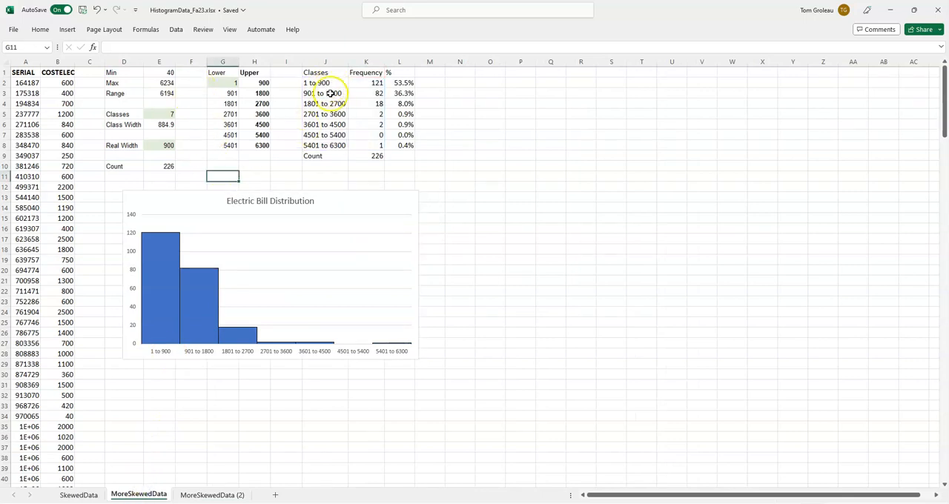
pyautogui.click(217, 495)
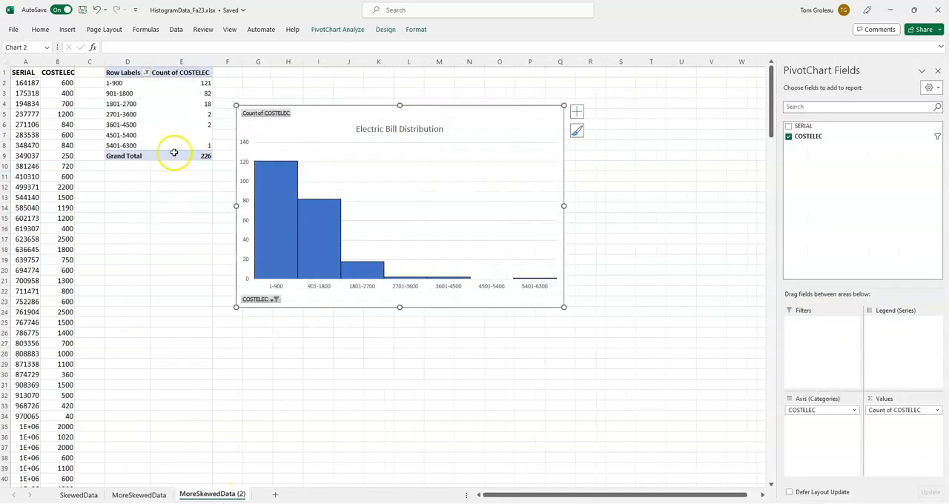
# Step: Regroup the PivotTable's COSTELEC row labels into classes of 500, starting at 1
pyautogui.rightClick(130, 126)
pyautogui.click(130, 126)
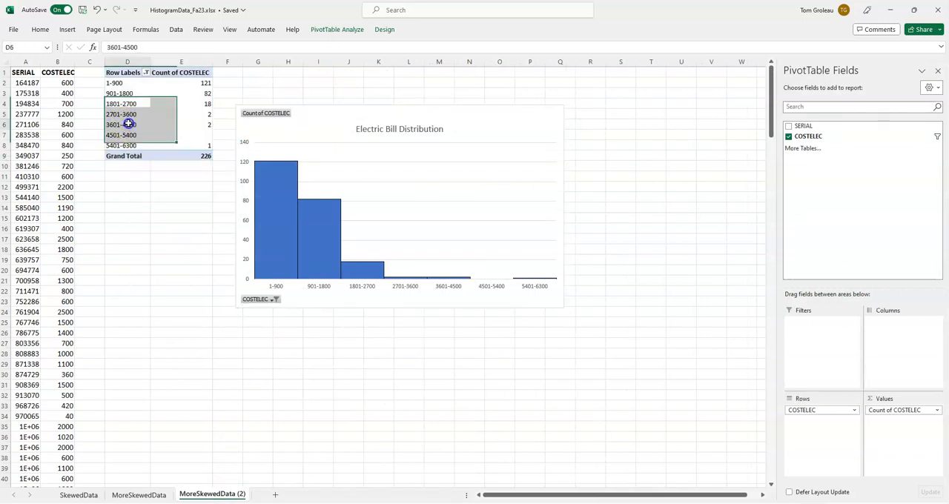
pyautogui.rightClick(130, 127)
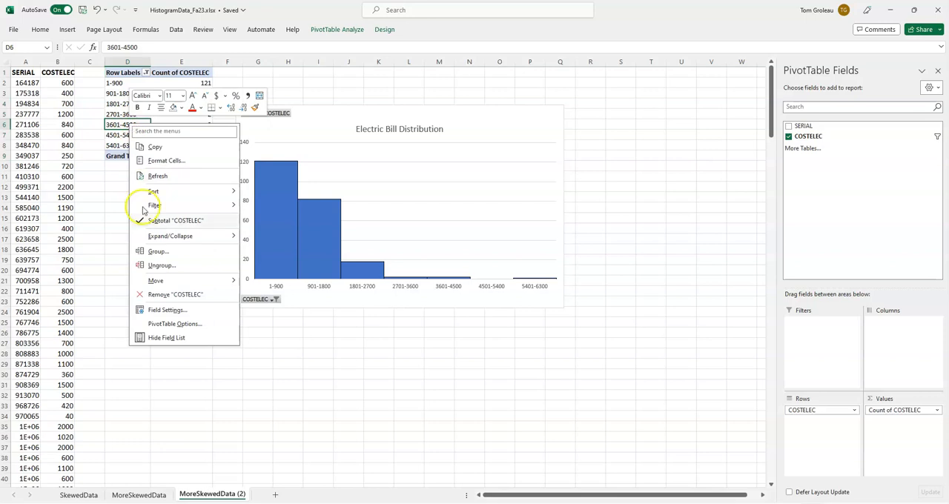
pyautogui.click(146, 251)
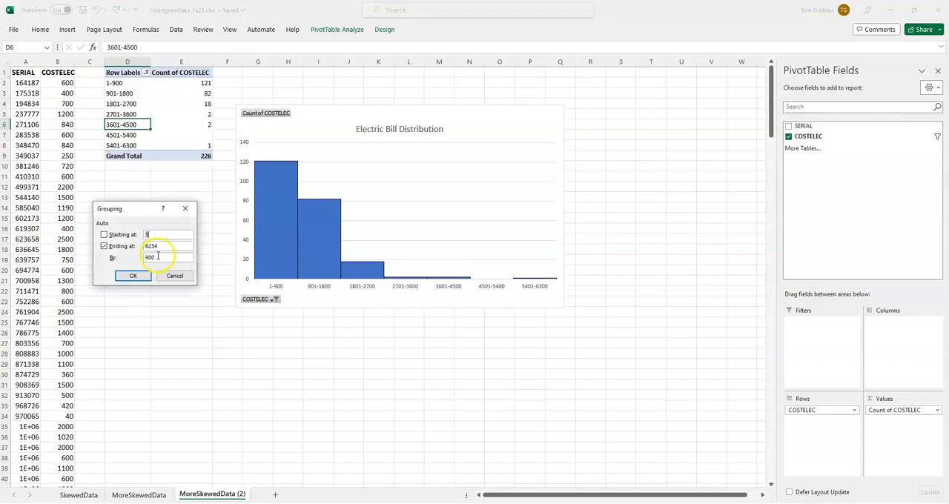
pyautogui.click(132, 275)
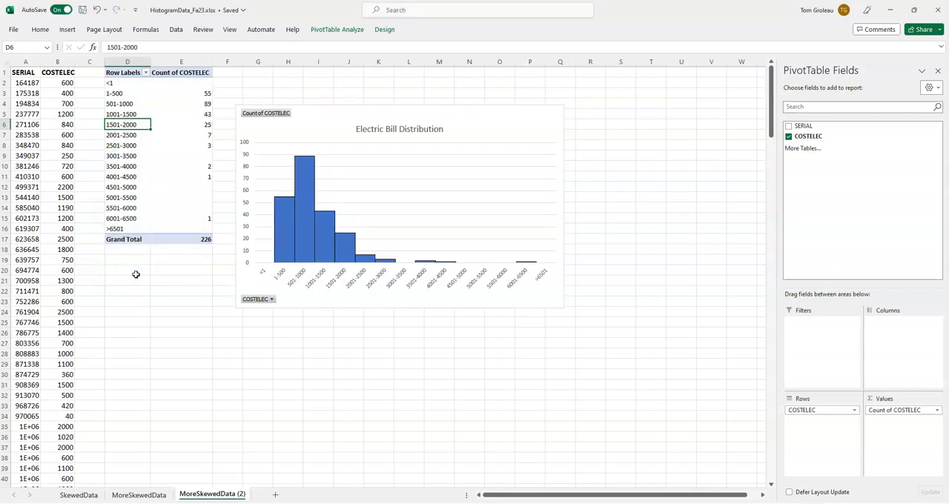
# Step: Check the PivotTable's lowest and highest open-ended classes and change the COSTELEC grouping to start at 0
pyautogui.click(117, 83)
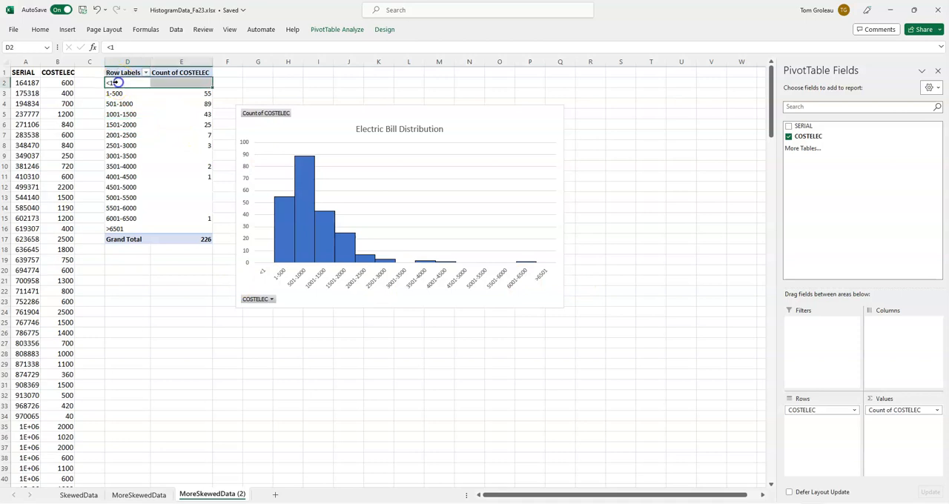
pyautogui.click(127, 229)
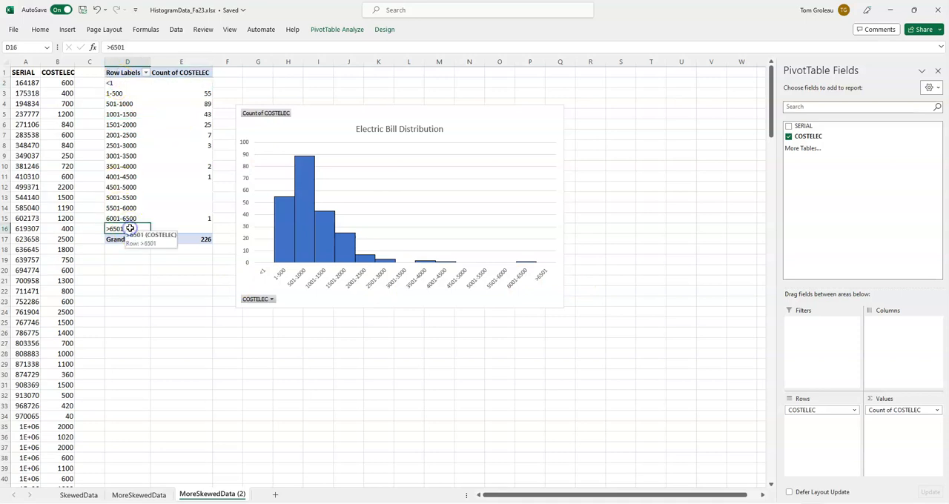
pyautogui.rightClick(132, 148)
pyautogui.click(167, 279)
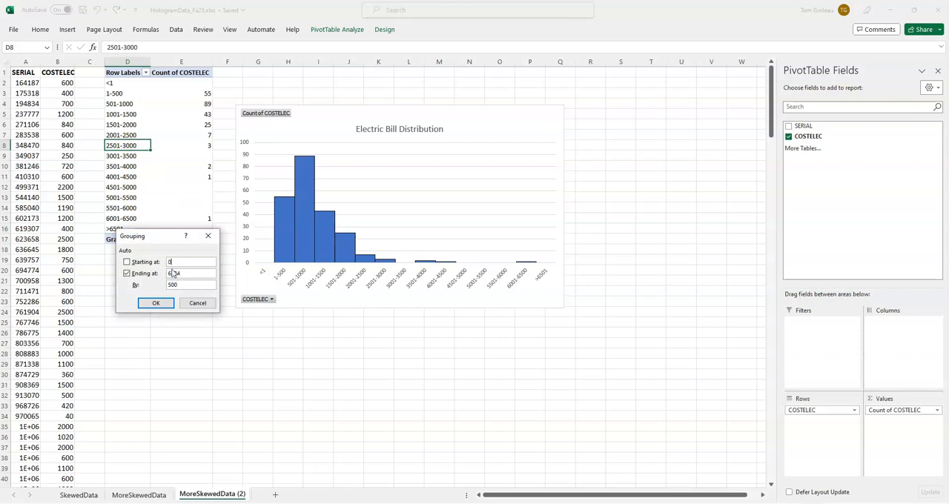
pyautogui.click(157, 302)
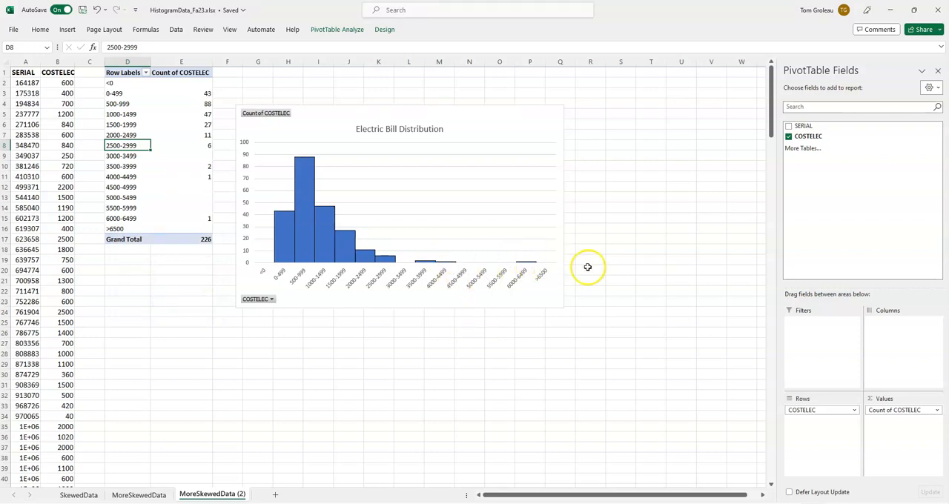
# Step: Filter the <0 and >6500 classes out of the PivotTable's row labels
pyautogui.click(146, 72)
pyautogui.click(52, 195)
pyautogui.scroll(-3, 132, 208)
pyautogui.click(46, 258)
pyautogui.click(106, 276)
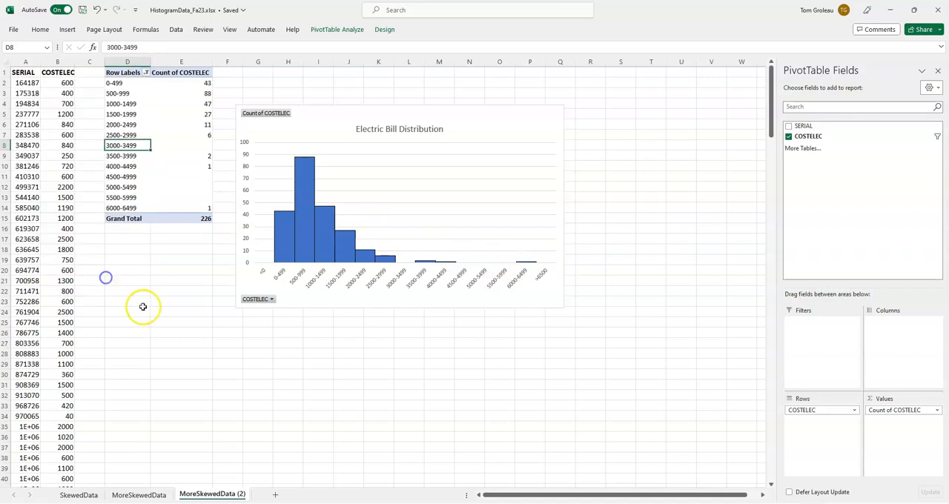
pyautogui.click(200, 334)
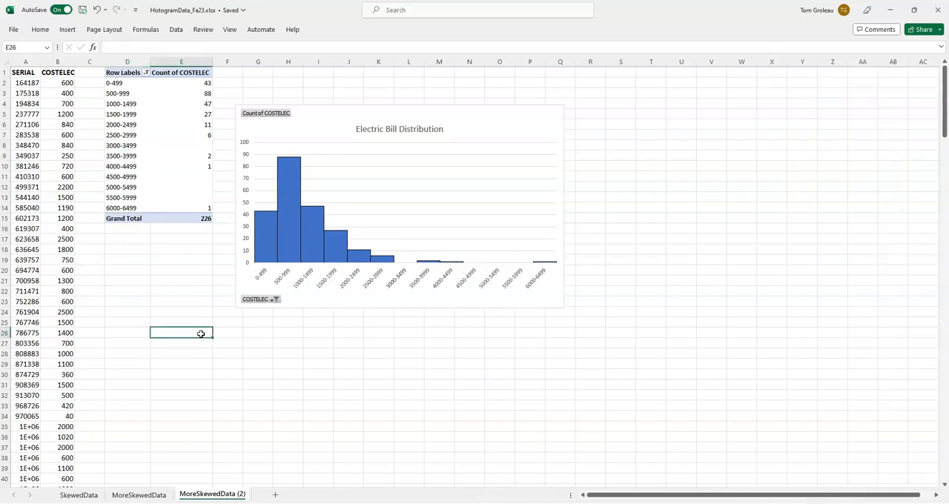
# Step: Regroup the PivotTable's COSTELEC row labels with a class width of 750
pyautogui.rightClick(122, 147)
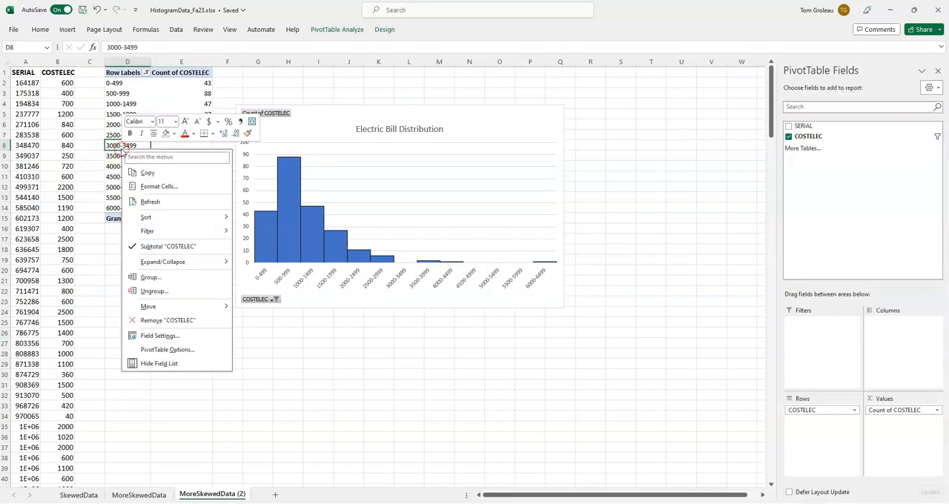
pyautogui.click(152, 277)
pyautogui.click(164, 284)
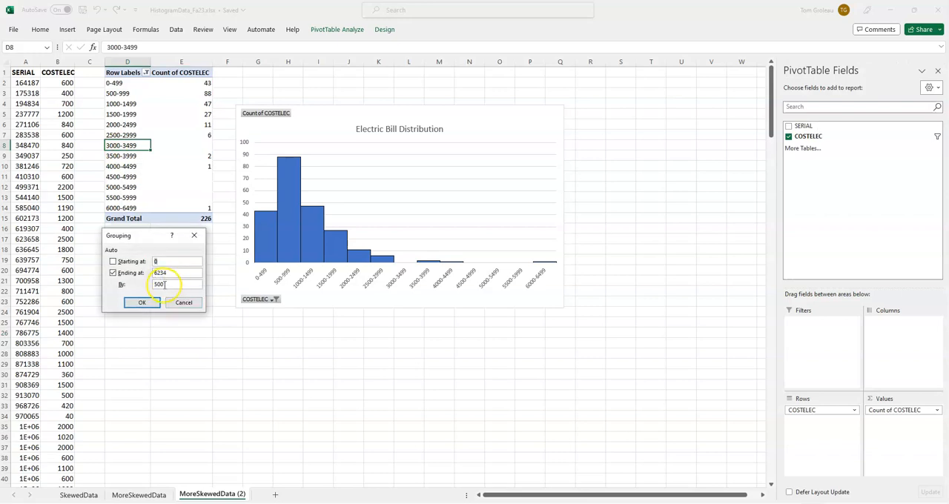
pyautogui.click(137, 303)
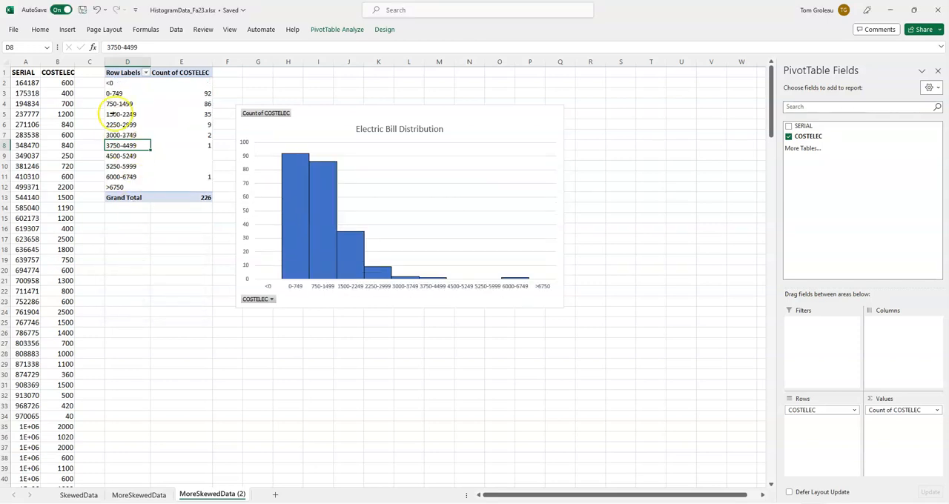
# Step: Filter the <0 and >6750 classes out of the PivotTable's row labels
pyautogui.click(145, 72)
pyautogui.click(47, 195)
pyautogui.scroll(-1, 78, 237)
pyautogui.scroll(-2, 55, 252)
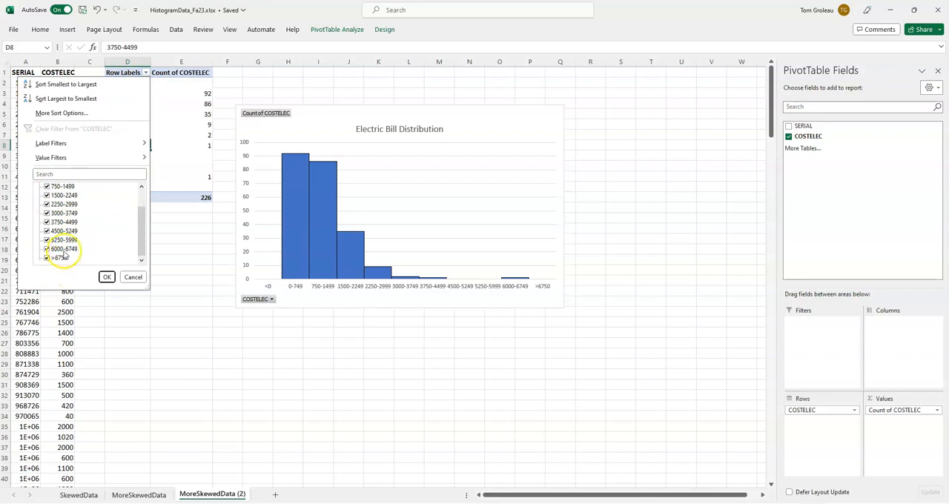
pyautogui.click(46, 257)
pyautogui.click(107, 277)
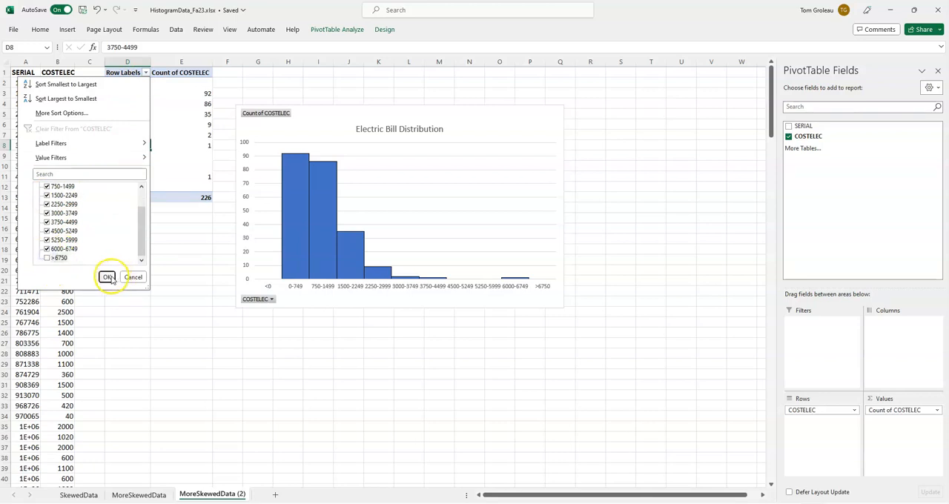
pyautogui.click(324, 378)
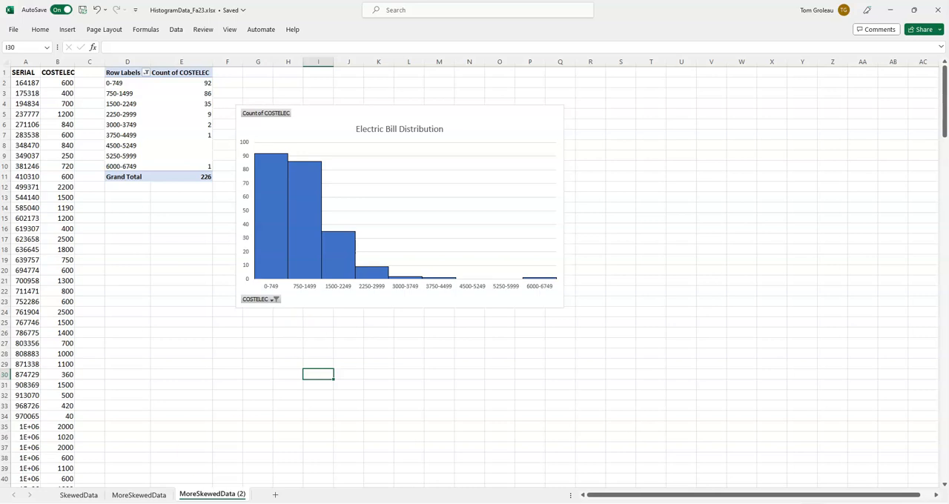
# Step: Examine the number of classes and the real class width cells on the MoreSkewedData sheet
pyautogui.click(141, 495)
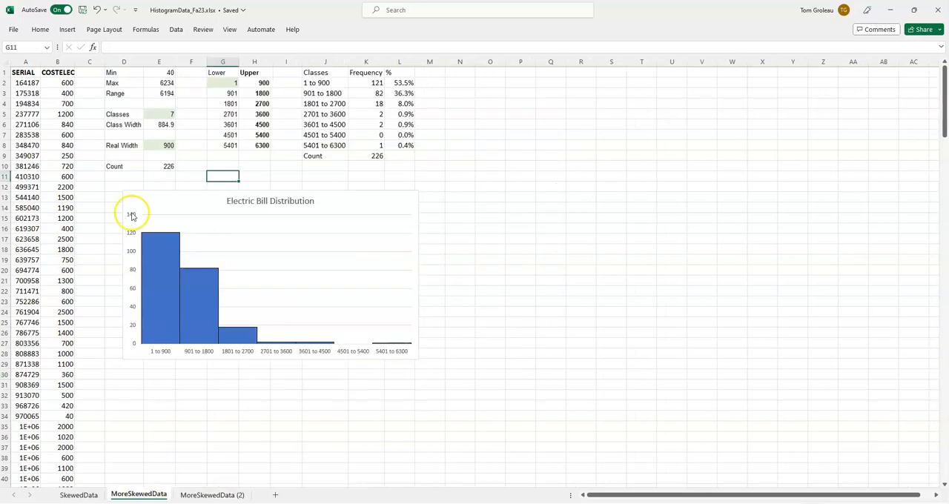
pyautogui.click(160, 147)
pyautogui.click(166, 114)
pyautogui.click(161, 144)
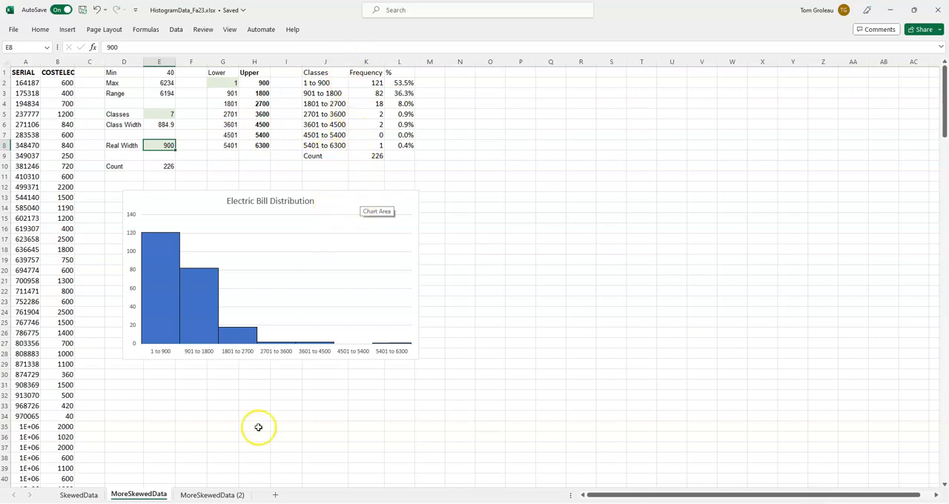
# Step: Compare with the PivotTable sheet and inspect the percentage formula for the first class on MoreSkewedData
pyautogui.click(222, 495)
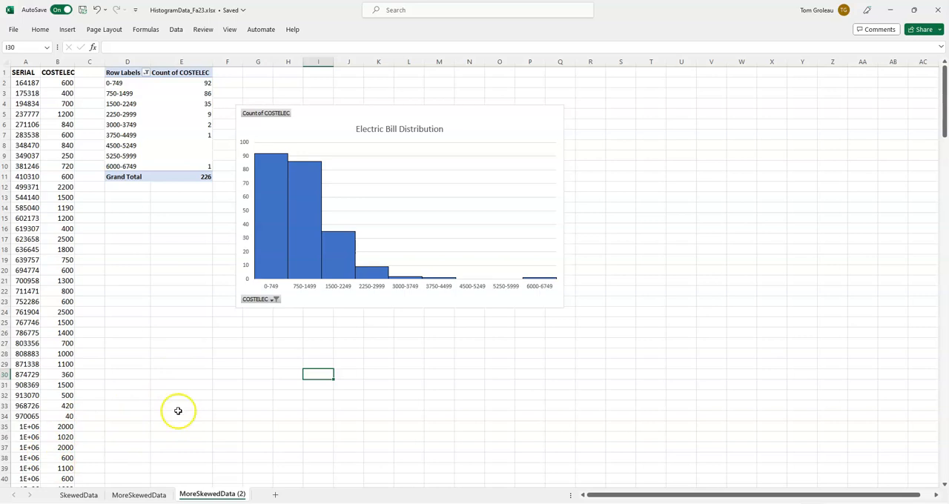
pyautogui.click(144, 495)
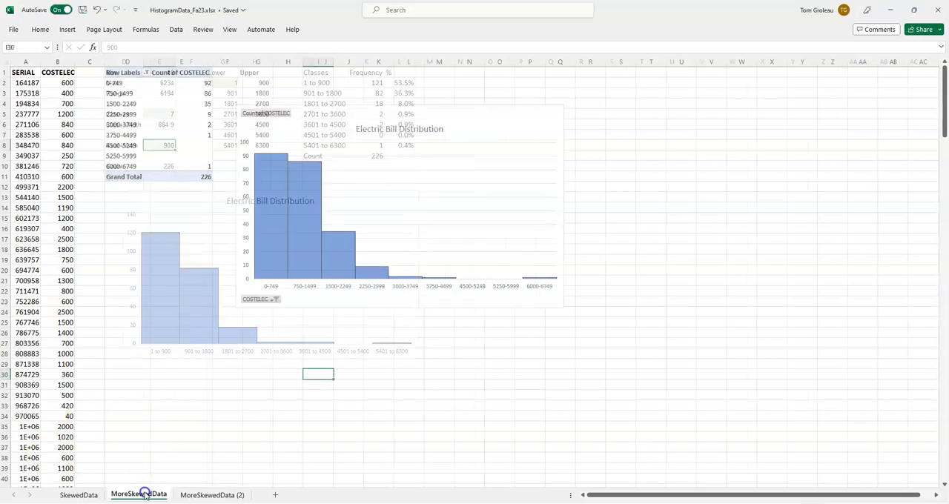
pyautogui.click(408, 84)
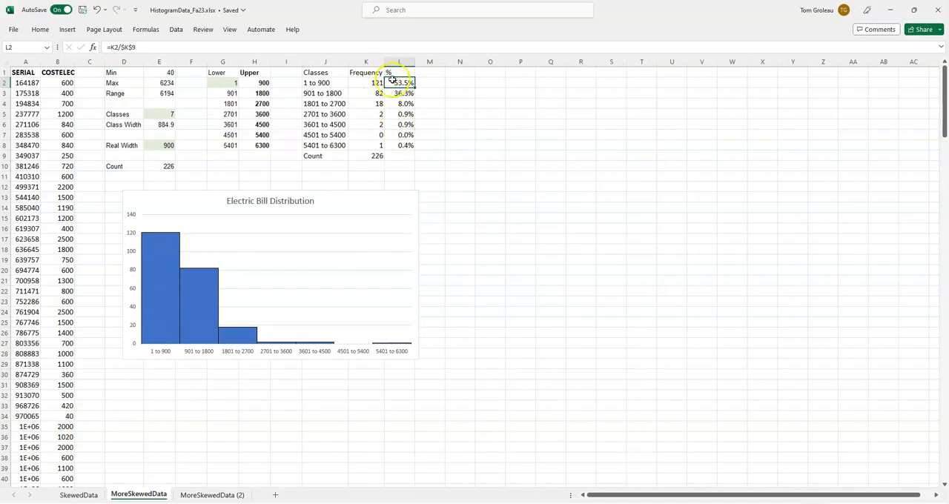
# Step: On MoreSkewedData (2), set the PivotTable's Count of COSTELEC values to show as % of Grand Total
pyautogui.click(212, 495)
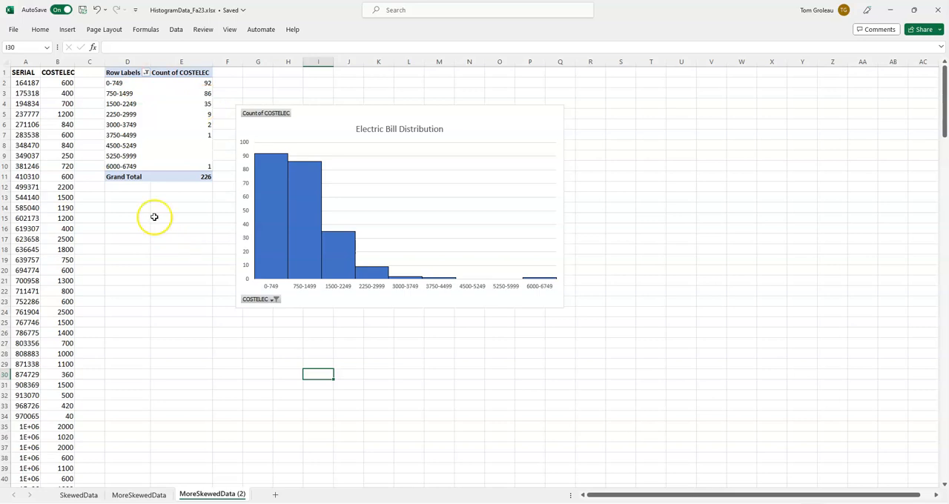
pyautogui.click(486, 135)
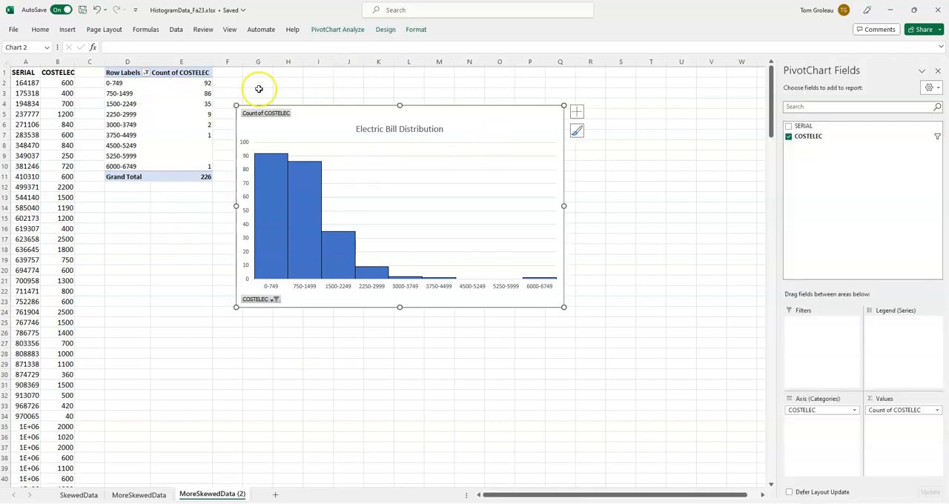
pyautogui.click(180, 122)
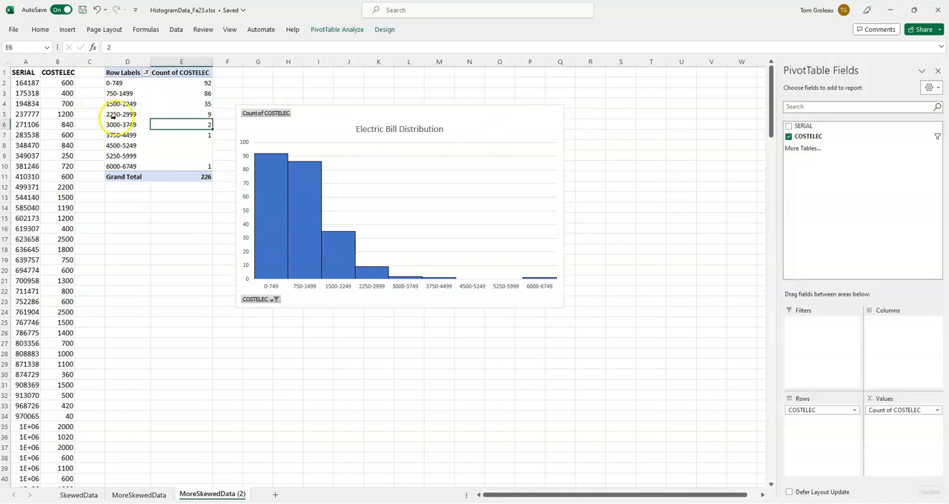
pyautogui.click(937, 414)
pyautogui.click(906, 402)
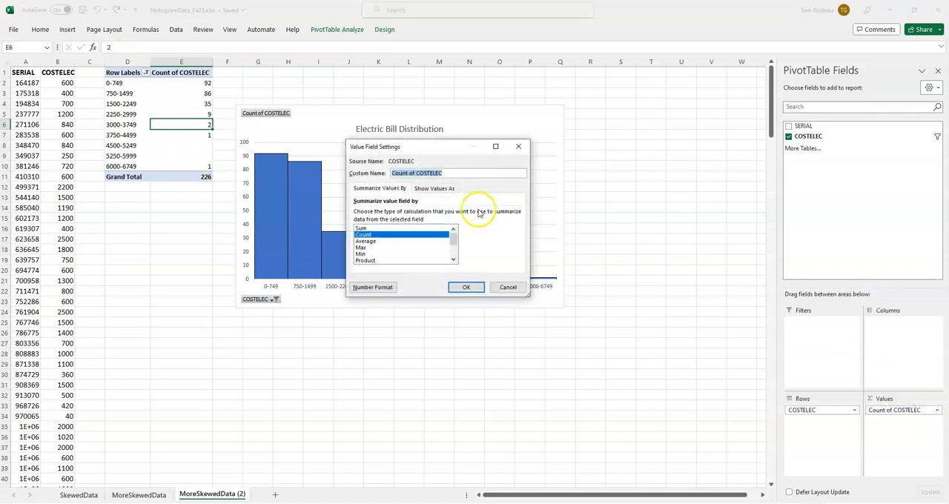
pyautogui.click(435, 188)
pyautogui.click(413, 212)
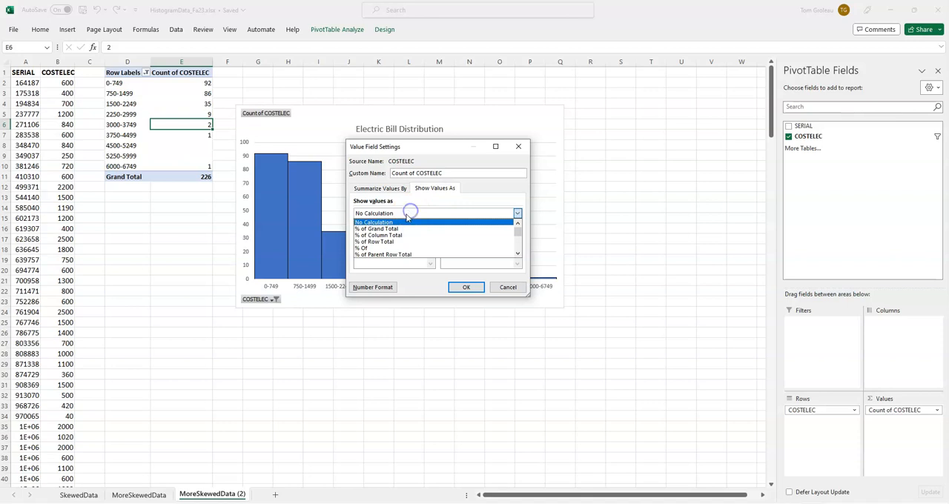
pyautogui.click(378, 229)
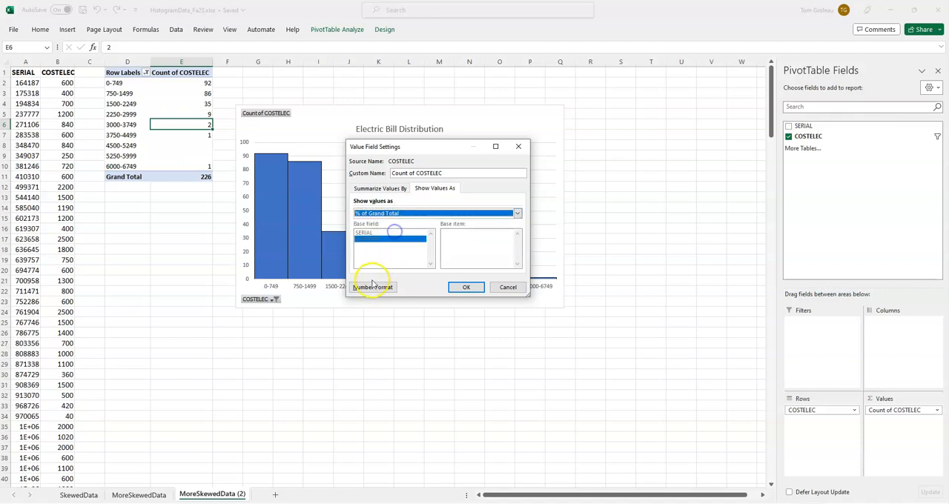
# Step: Format the count values as percentages with one decimal place and apply the value field settings
pyautogui.click(372, 288)
pyautogui.click(447, 171)
pyautogui.click(504, 328)
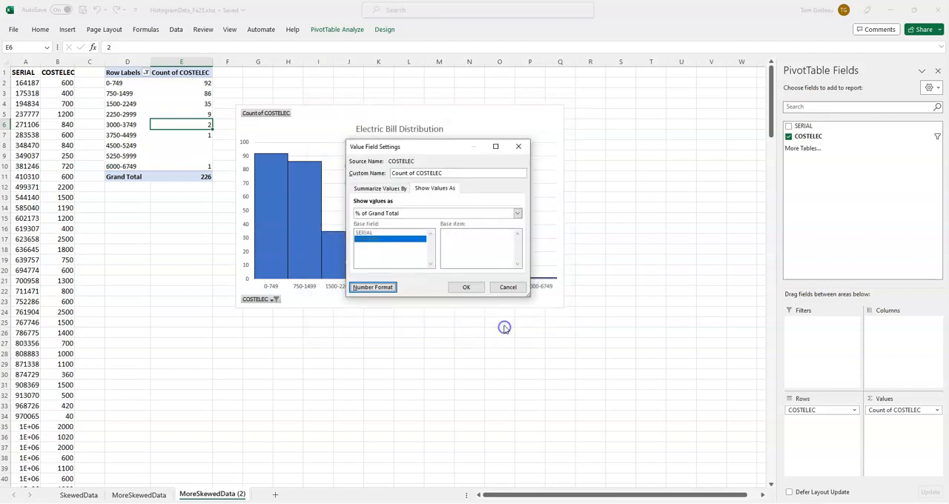
pyautogui.click(464, 288)
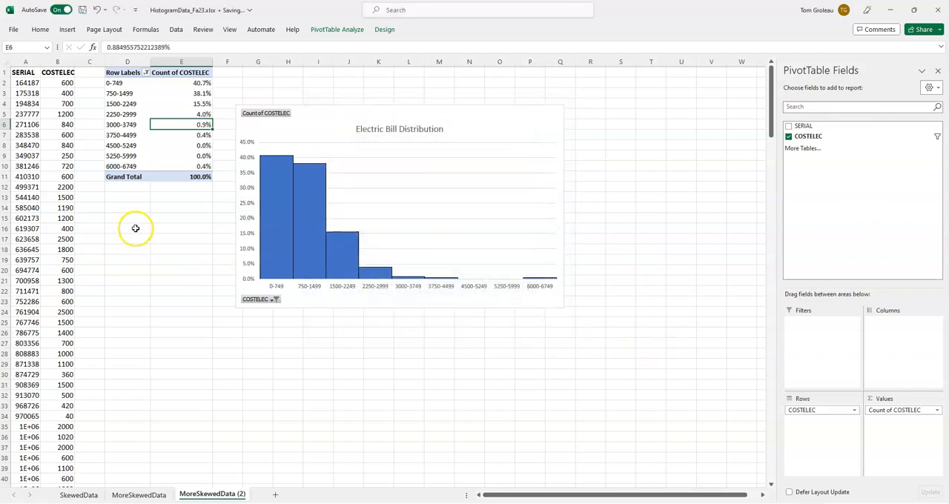